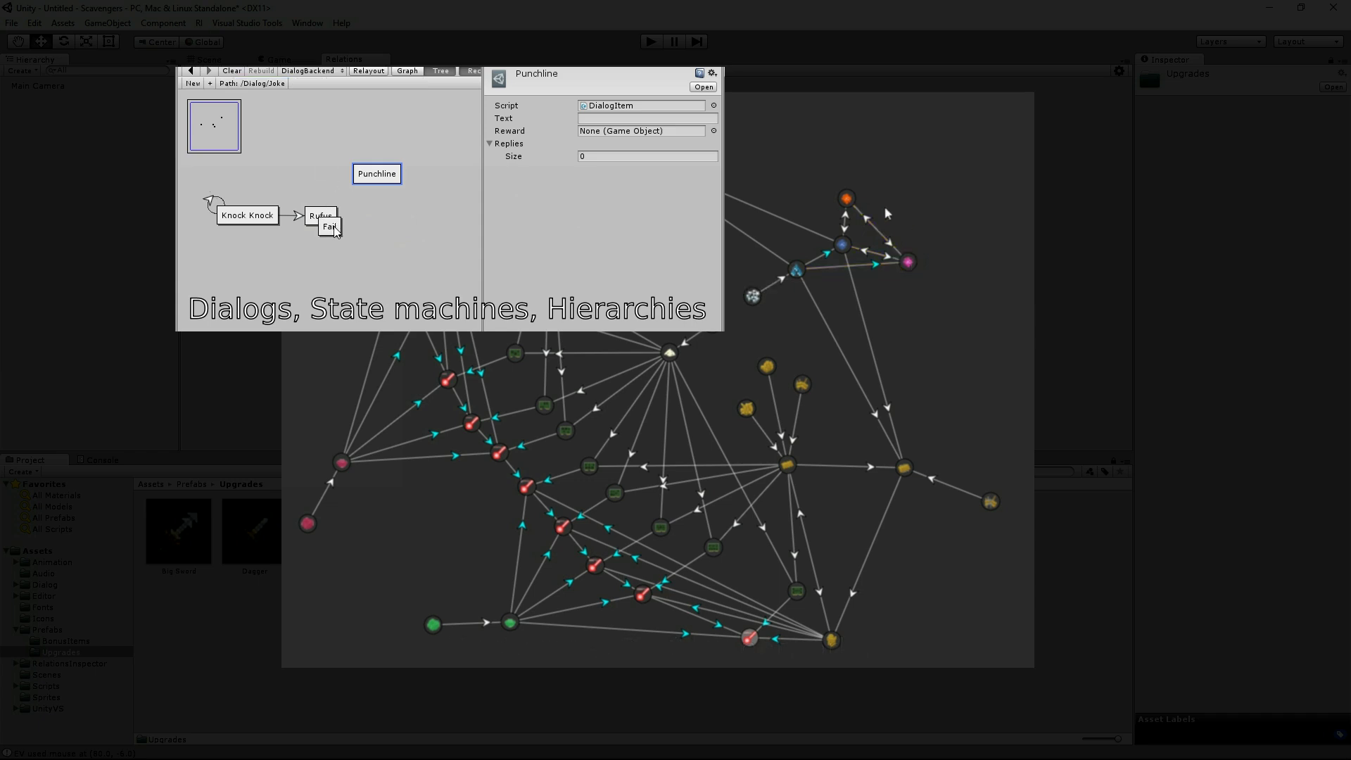
- Link the Rufus dialog item to Punchline and Fail, and set its first reply's text to "Rufus who?"
left_click_drag(332, 227, 374, 233)
right_click(327, 223)
left_click(359, 247)
left_click(377, 175)
right_click(329, 217)
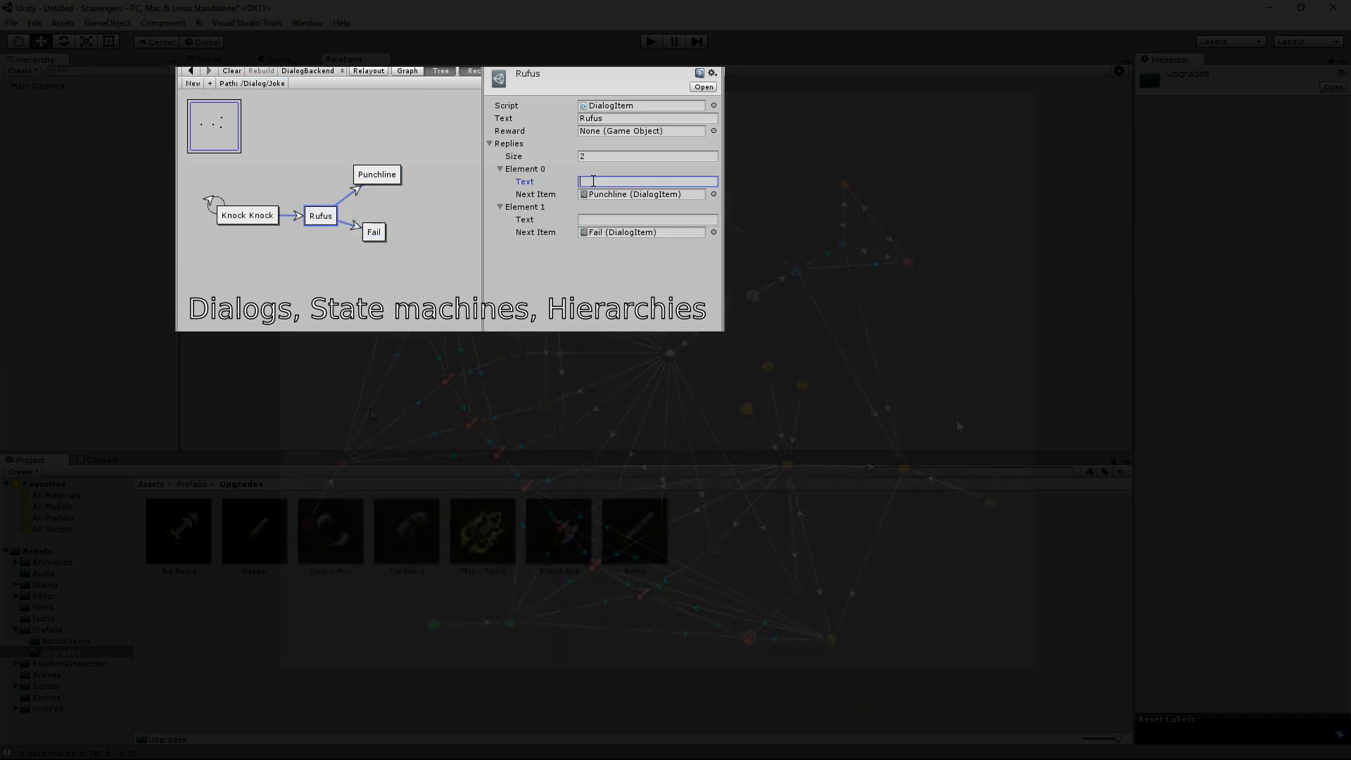
type("Rufus who?")
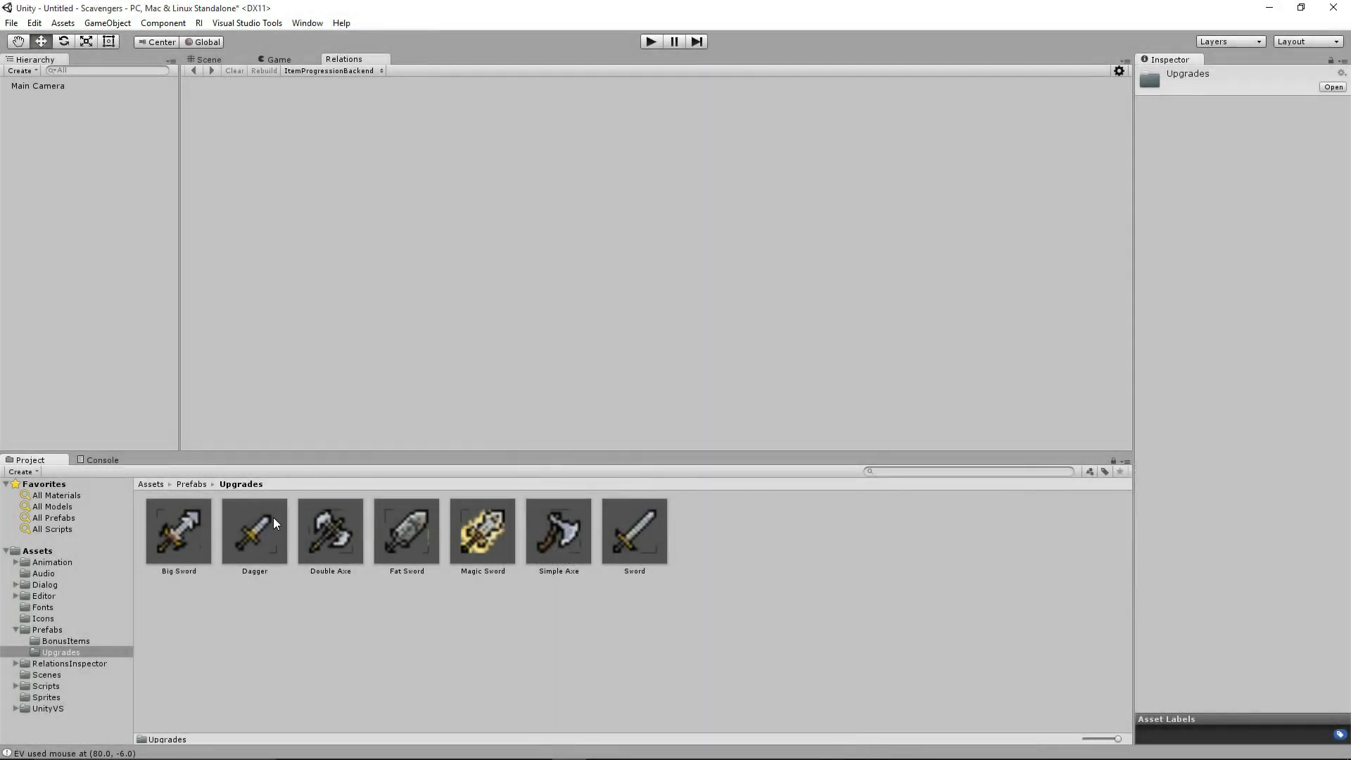
- Load the Dagger prefab from the Upgrades folder into the empty item progression graph
left_click(269, 521)
left_click_drag(267, 525, 426, 311)
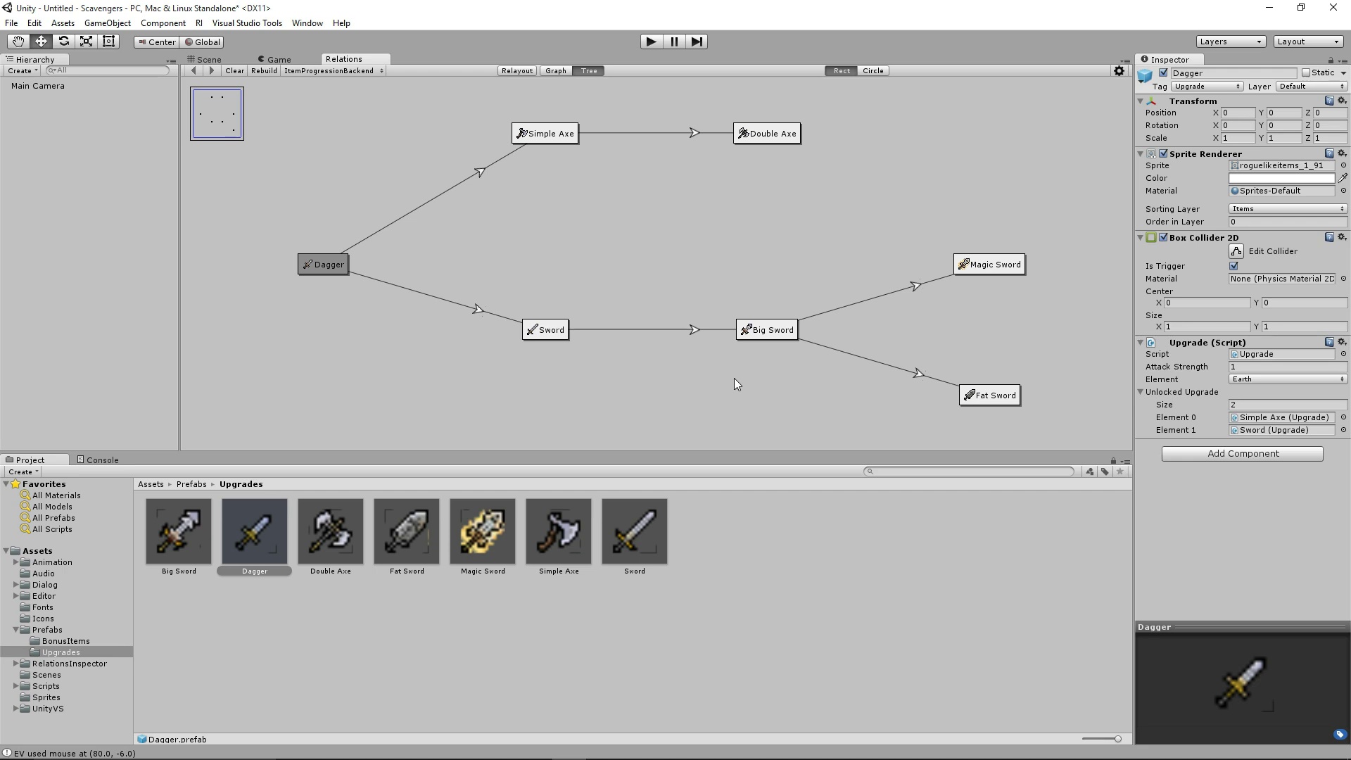
- Select the Sword node in the item progression tree, fold its branch and expand it again
left_click(551, 334)
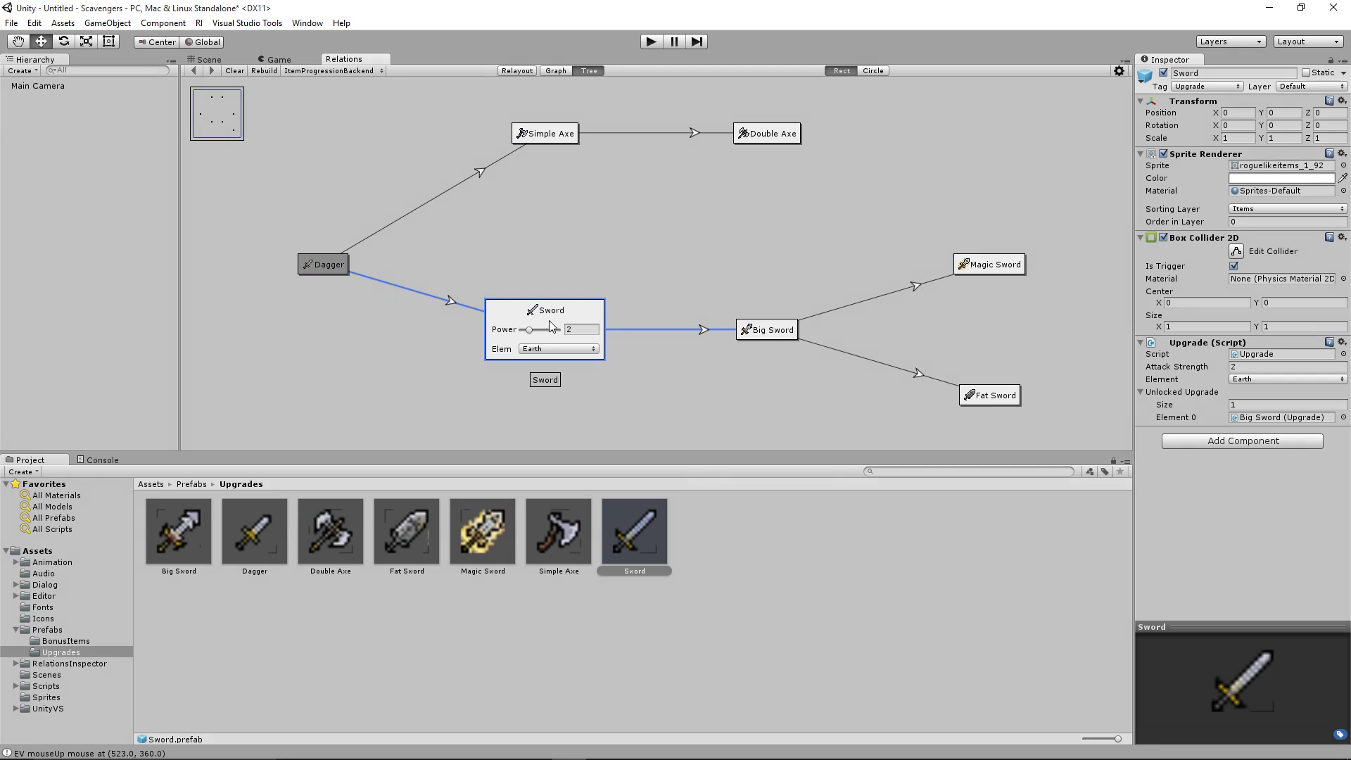
right_click(552, 326)
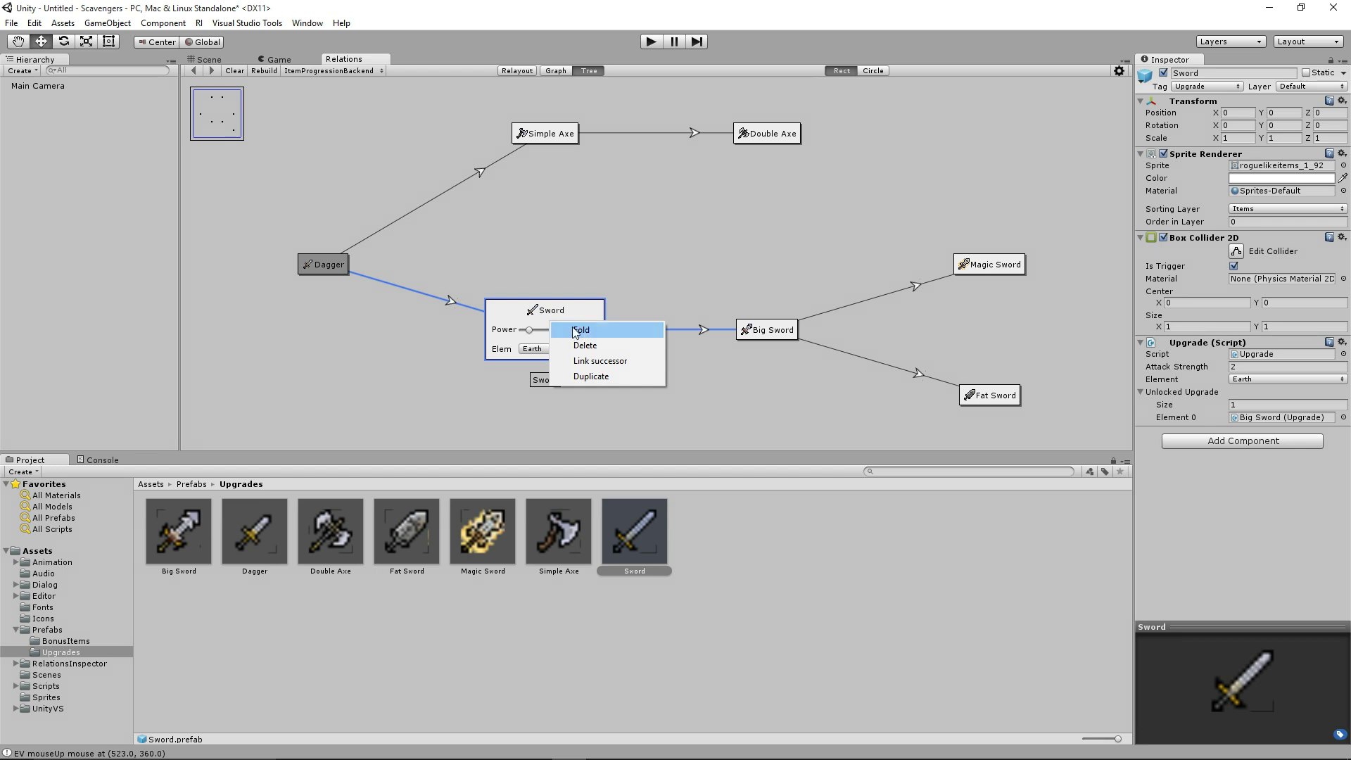
left_click(581, 330)
right_click(567, 320)
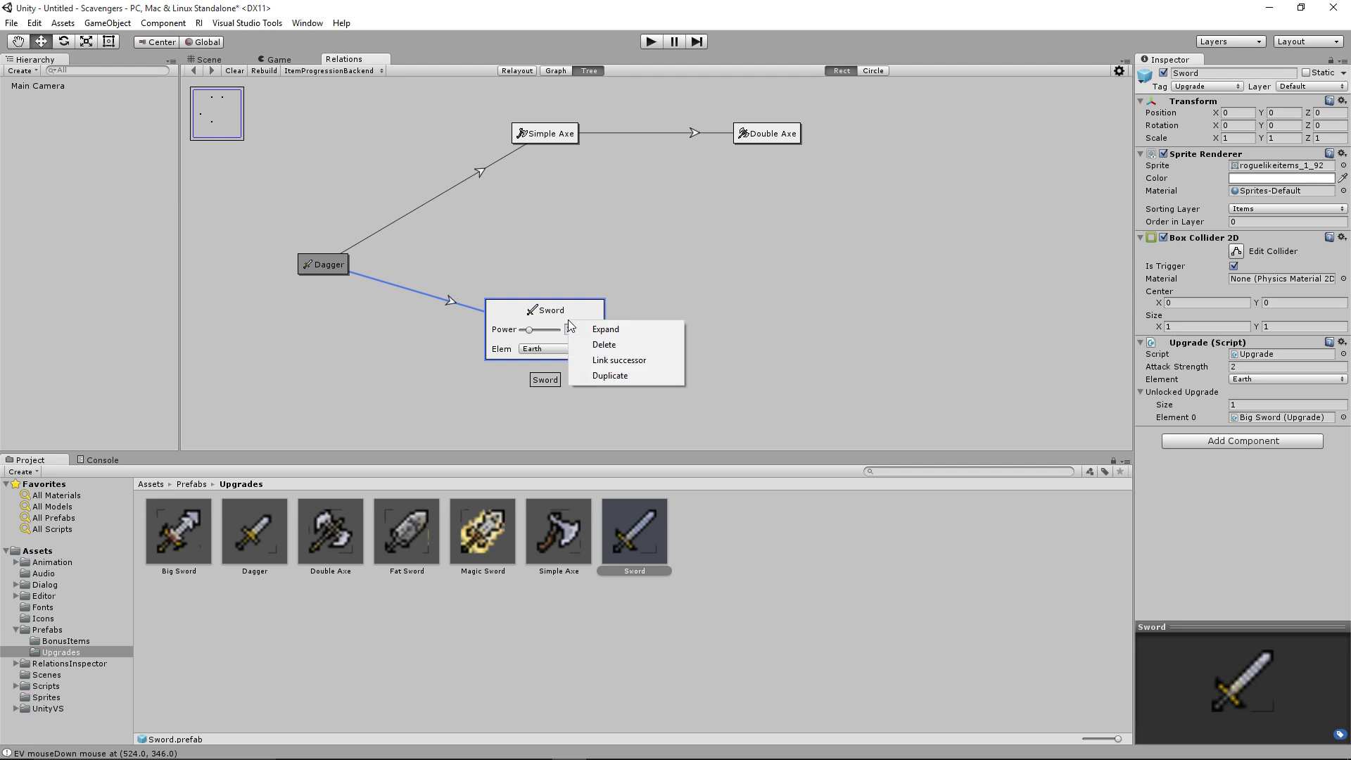
left_click(582, 328)
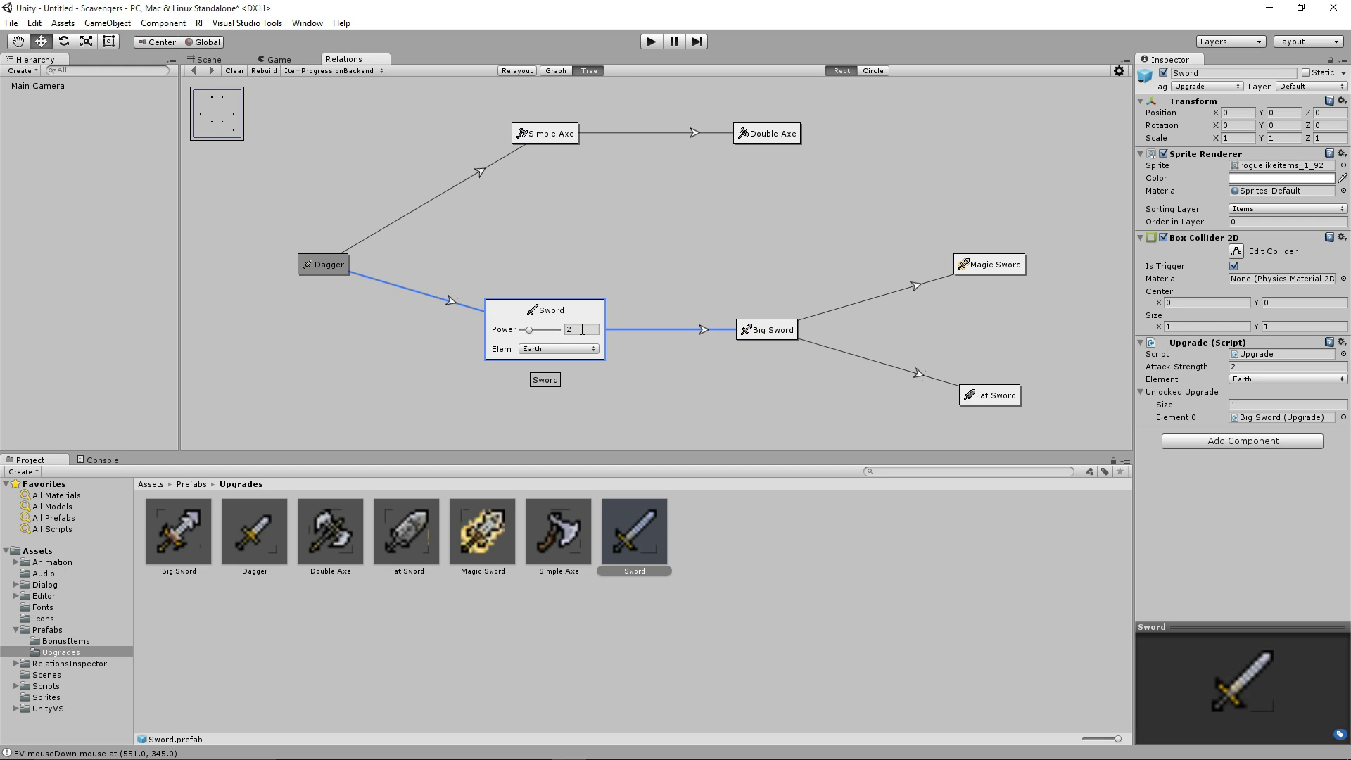
- Delete all upgrades in the item progression graph except Dagger
left_click_drag(458, 111, 1003, 413)
right_click(743, 318)
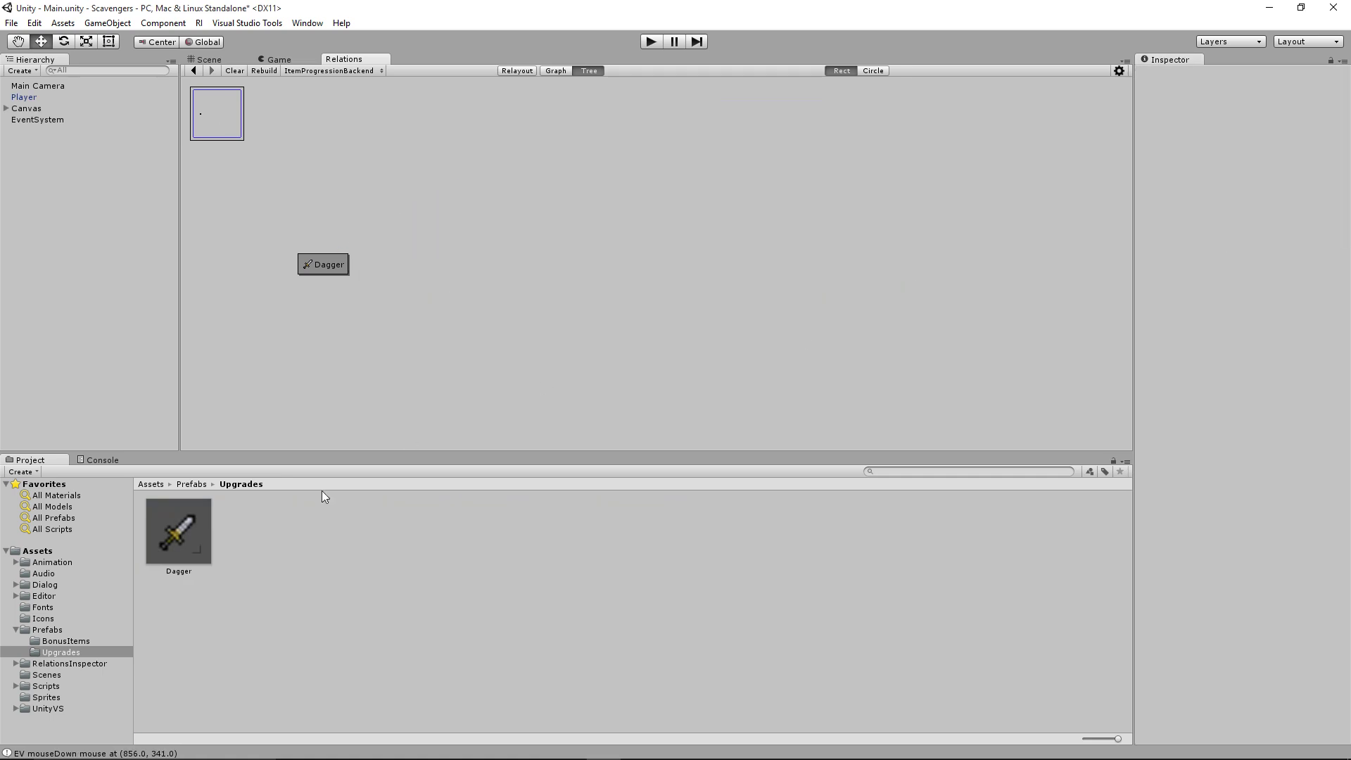
- Duplicate the Dagger prefab six times and load all seven dagger prefabs into the relations graph
left_click(200, 523)
key("ctrl+d")
key("ctrl+d")
key("ctrl+d")
key("ctrl+d")
key("ctrl+d")
key("ctrl+d")
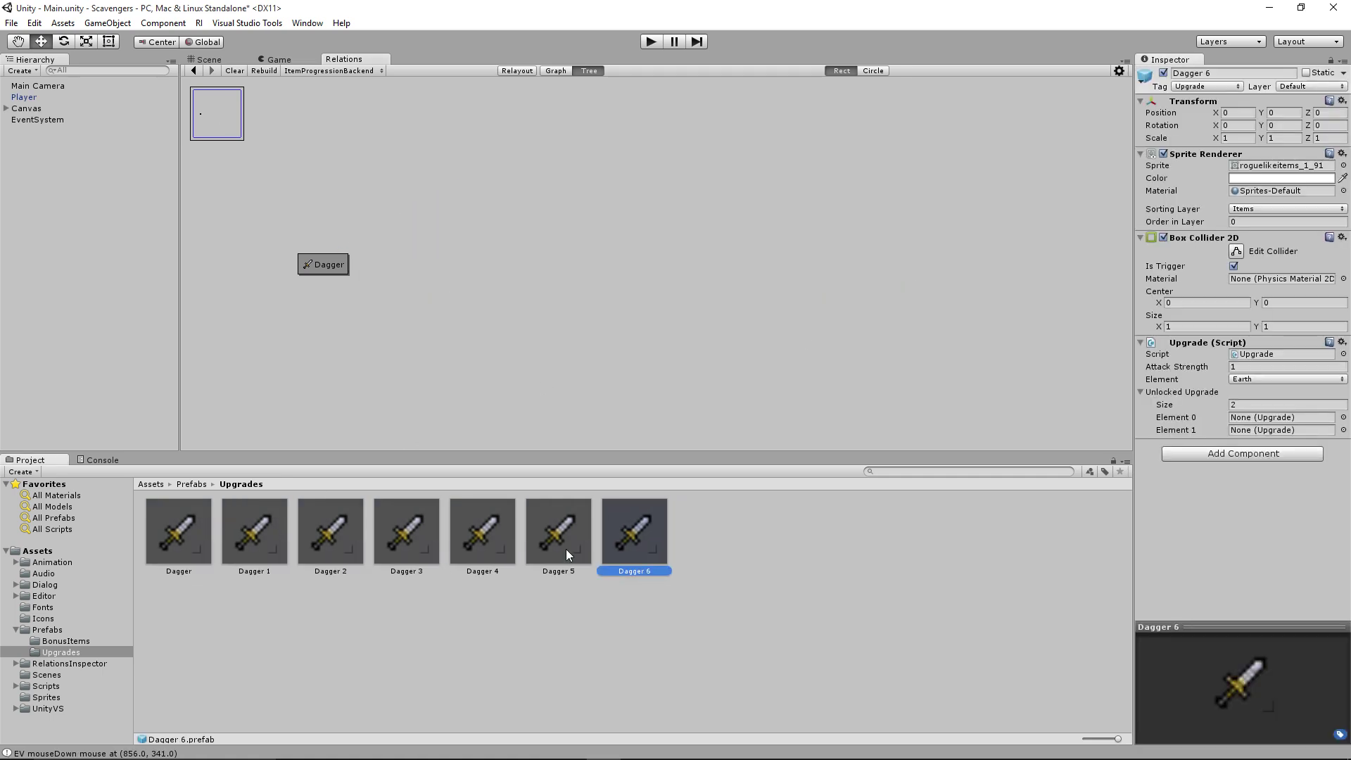
left_click(179, 531, "shift")
left_click_drag(178, 531, 597, 171)
- Link Dagger 1 as successor of Dagger, Dagger 2 as successor of Dagger 1, and Dagger 3 as successor of Dagger 2
right_click(642, 132)
left_click(654, 157)
left_click(644, 173)
right_click(642, 157)
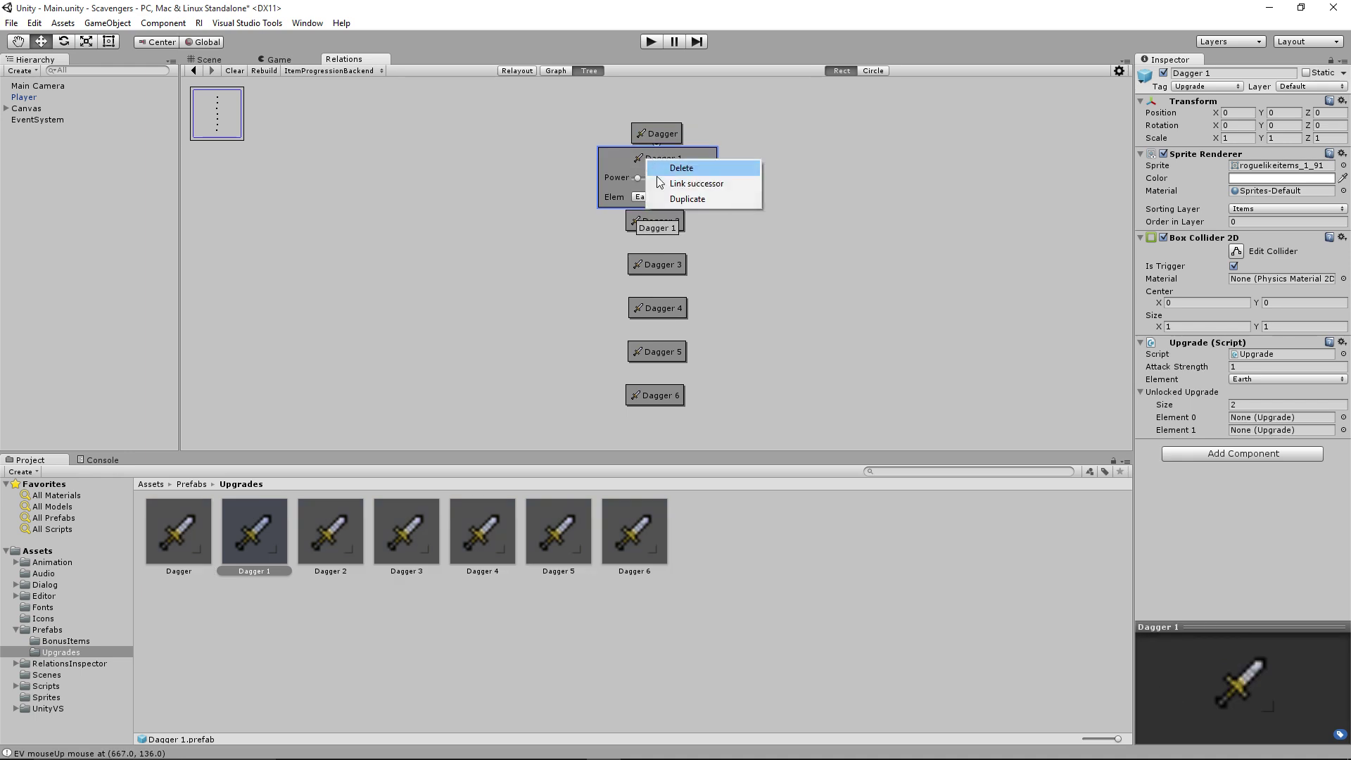
left_click(657, 184)
right_click(642, 220)
left_click(639, 223)
left_click(646, 262)
- Continue the successor chain from Dagger 3 through Dagger 4 and Dagger 5 to Dagger 6, and relayout the graph
right_click(642, 240)
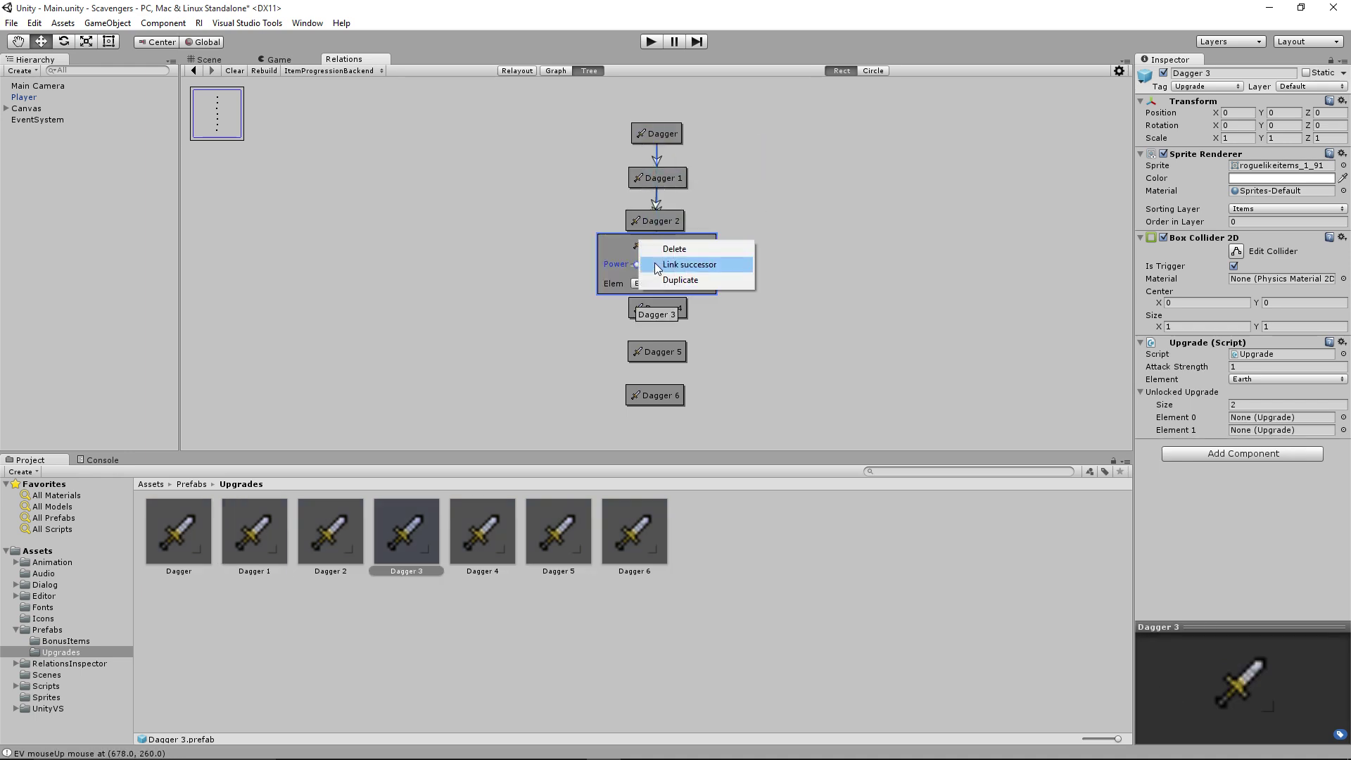
left_click(657, 265)
left_click(646, 307)
right_click(644, 291)
left_click(658, 315)
left_click(658, 351)
right_click(655, 324)
left_click(704, 335)
left_click(654, 394)
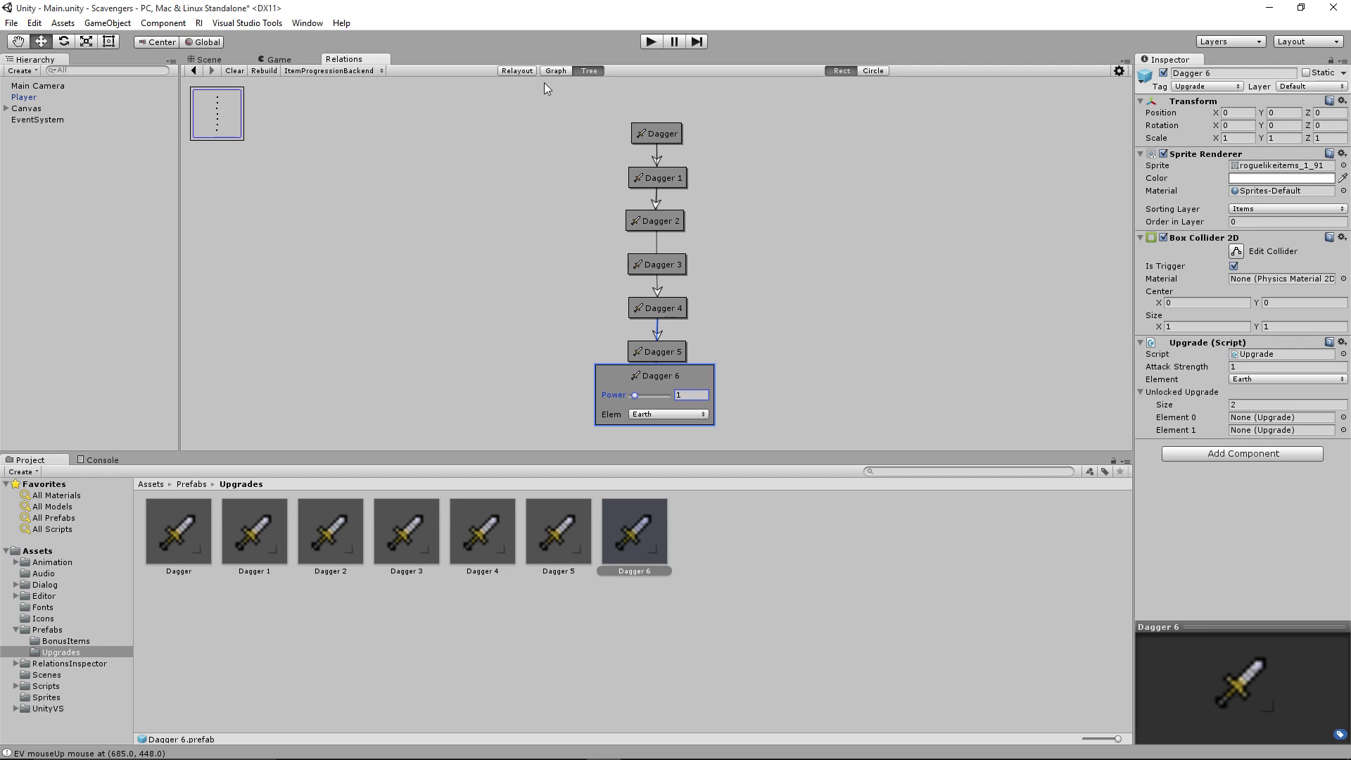
left_click(519, 71)
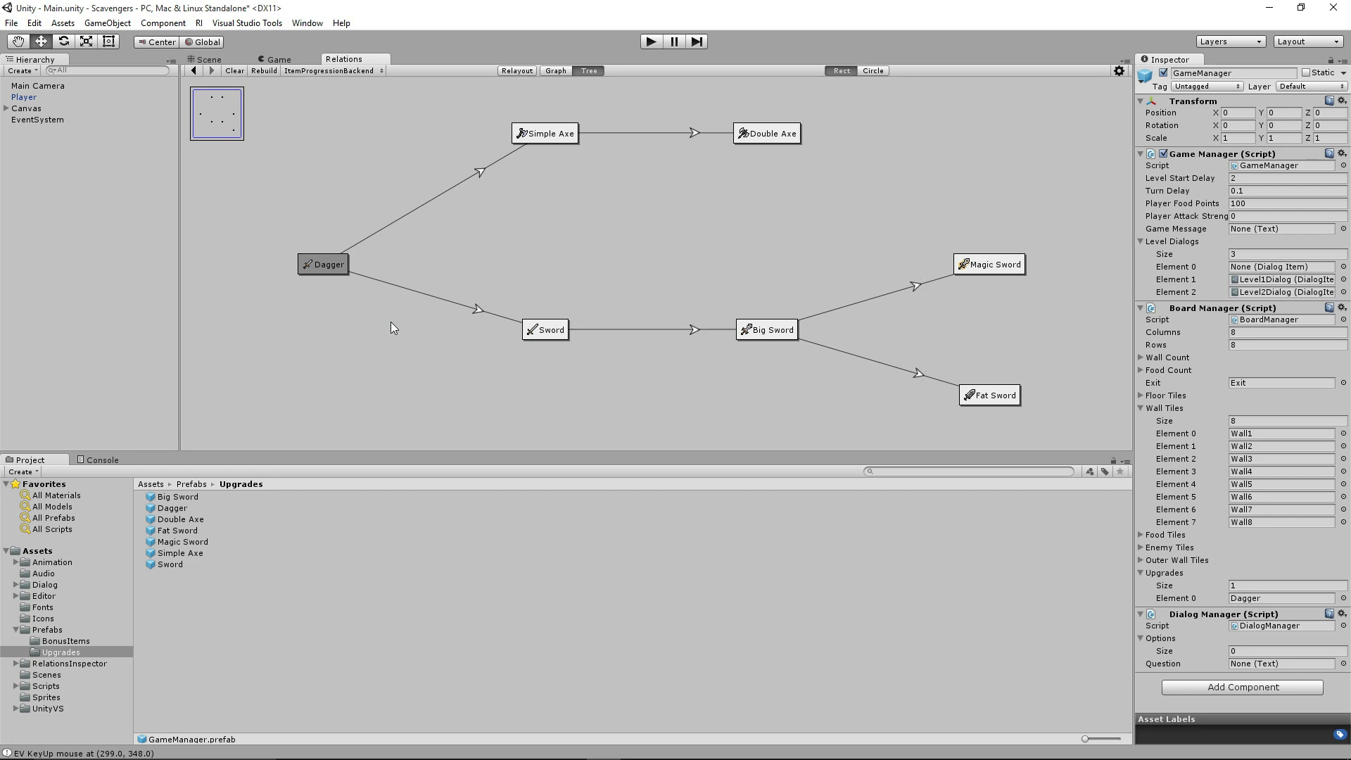
- Find the Dagger prefab's references in the scene, and graph them with AssetReferenceBackend to examine the GameManager reference
right_click(176, 508)
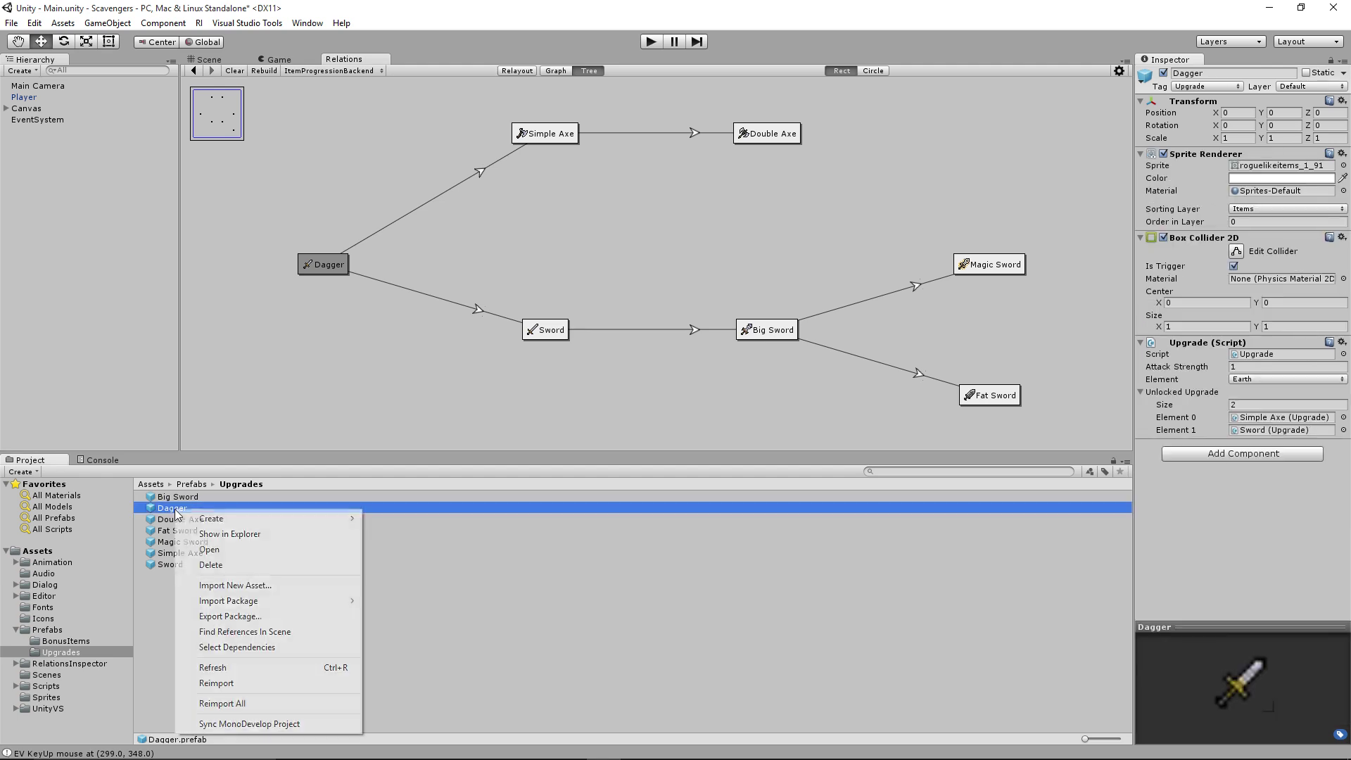
left_click(243, 632)
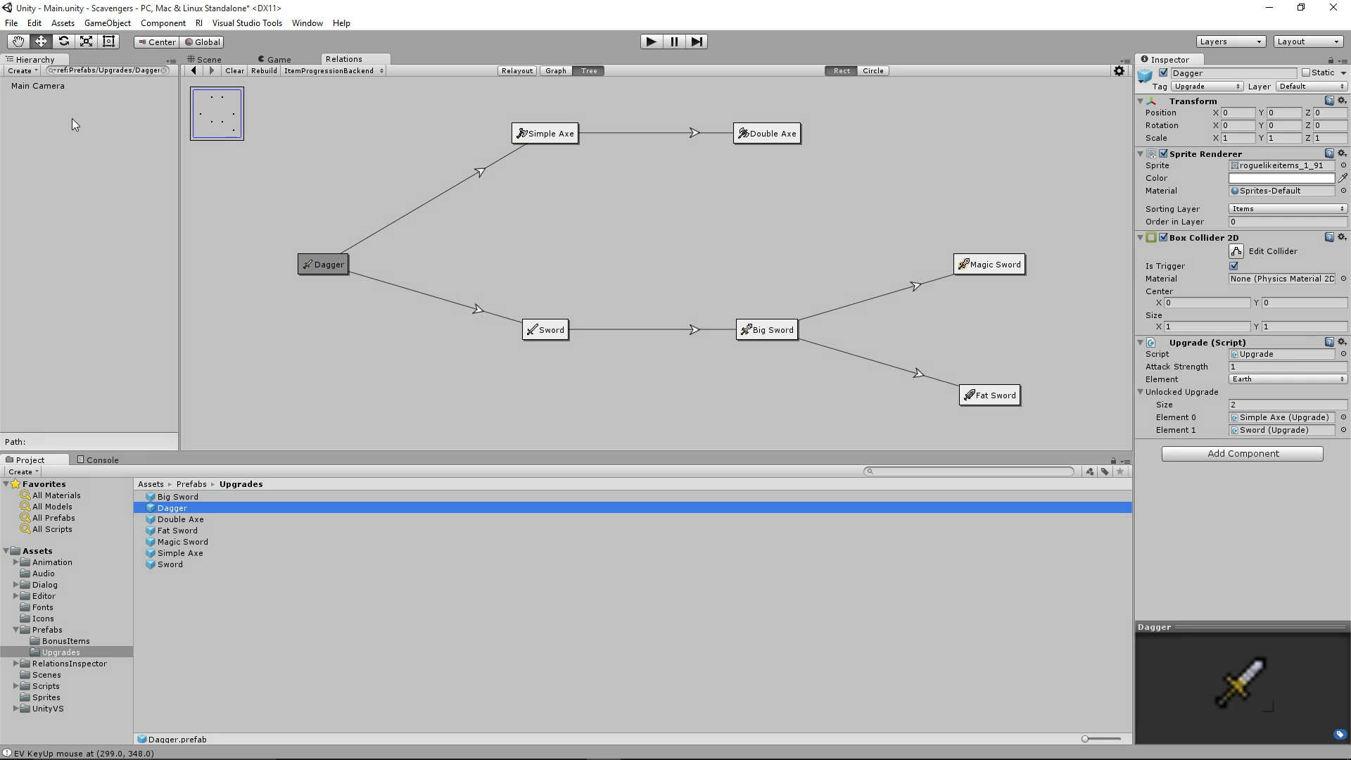
left_click(322, 70)
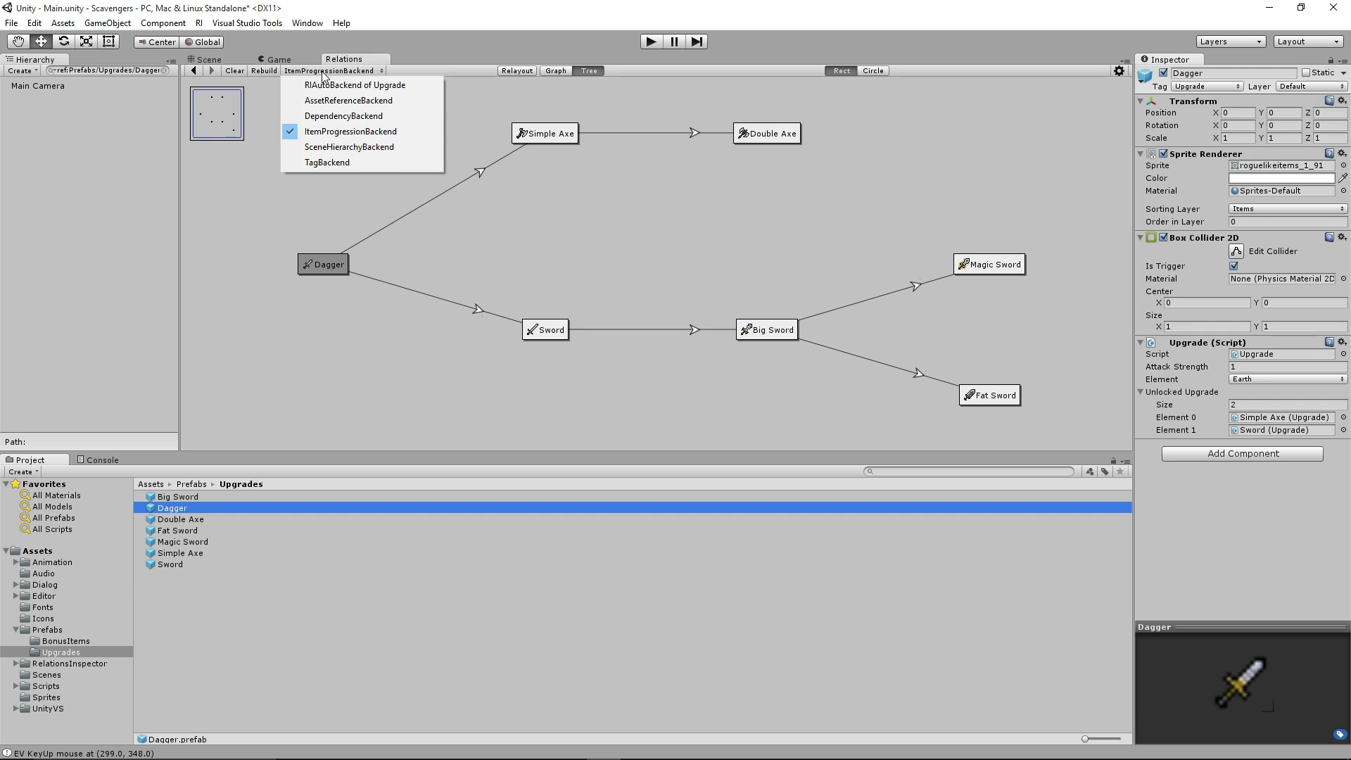
left_click(329, 101)
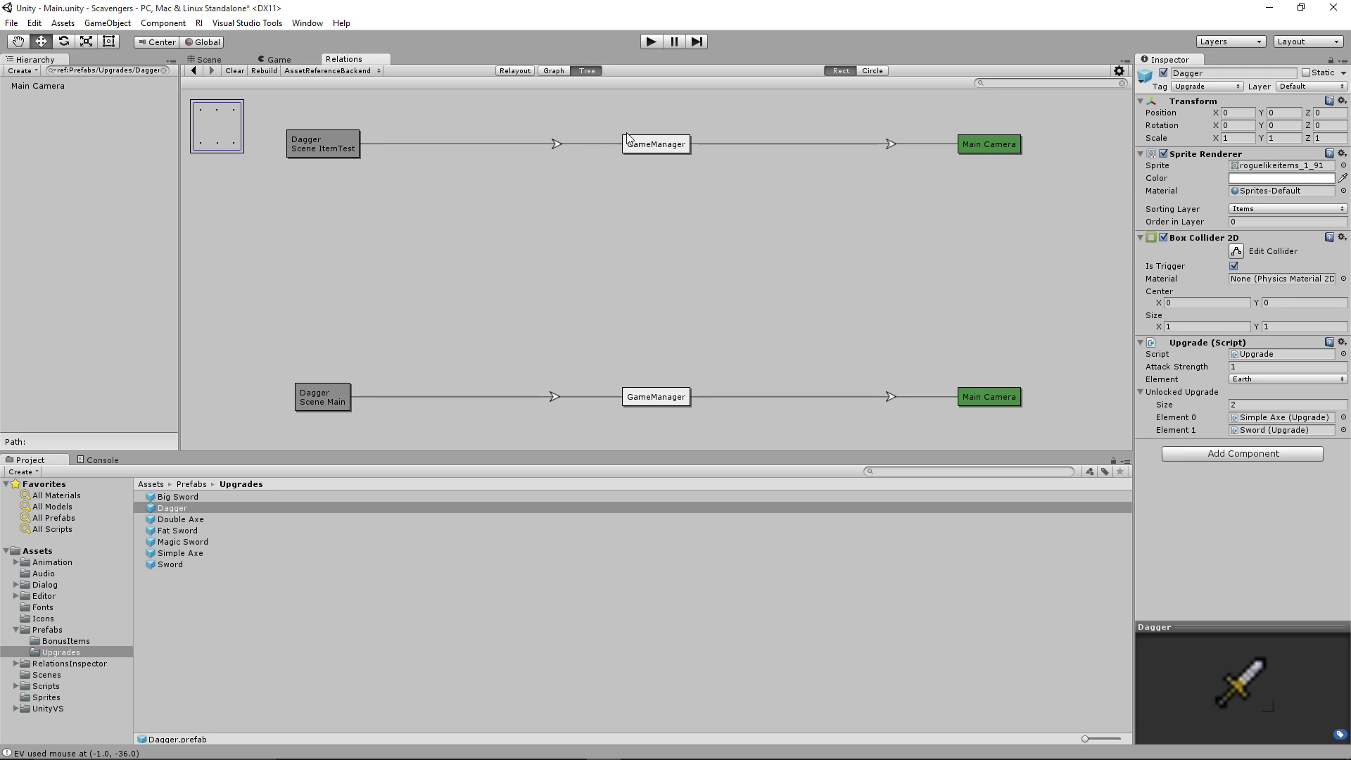
left_click(653, 145)
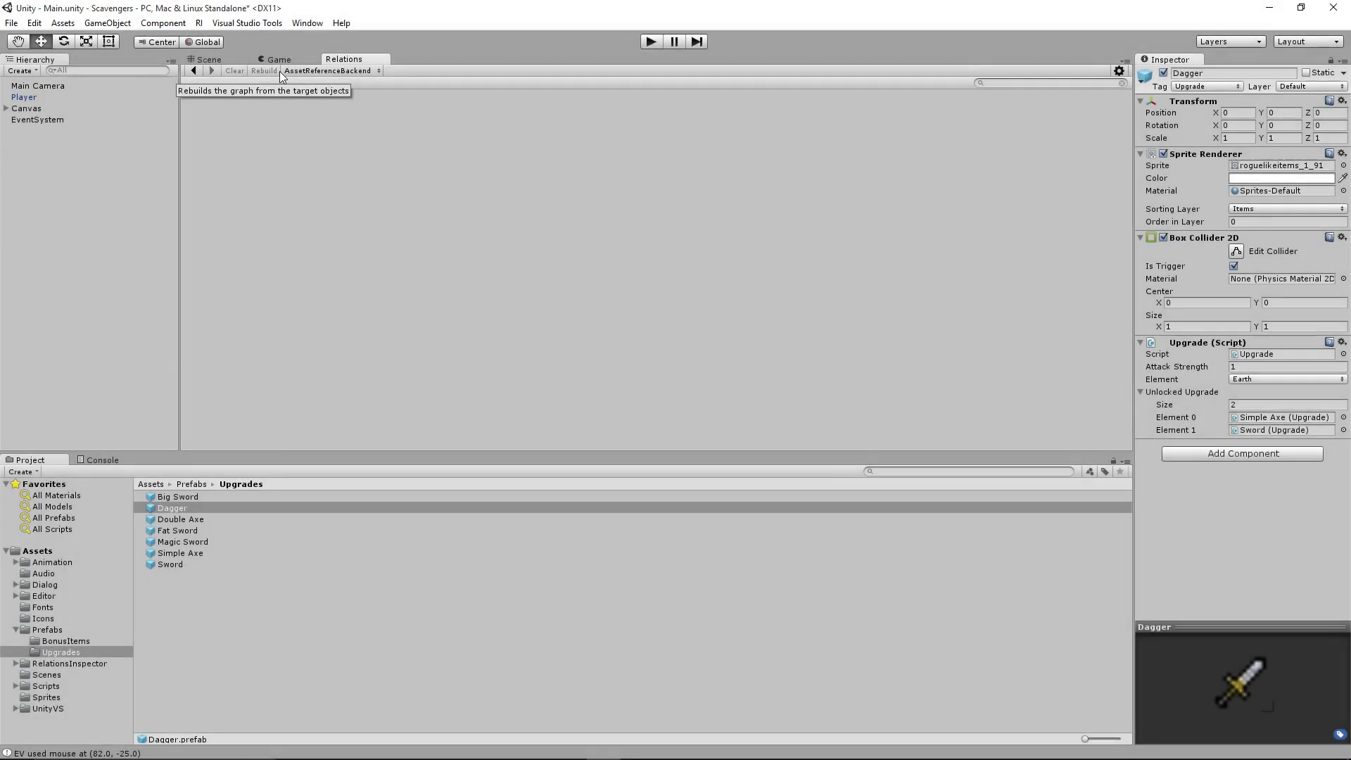
- Switch the empty relations graph to DependencyBackend
left_click(296, 71)
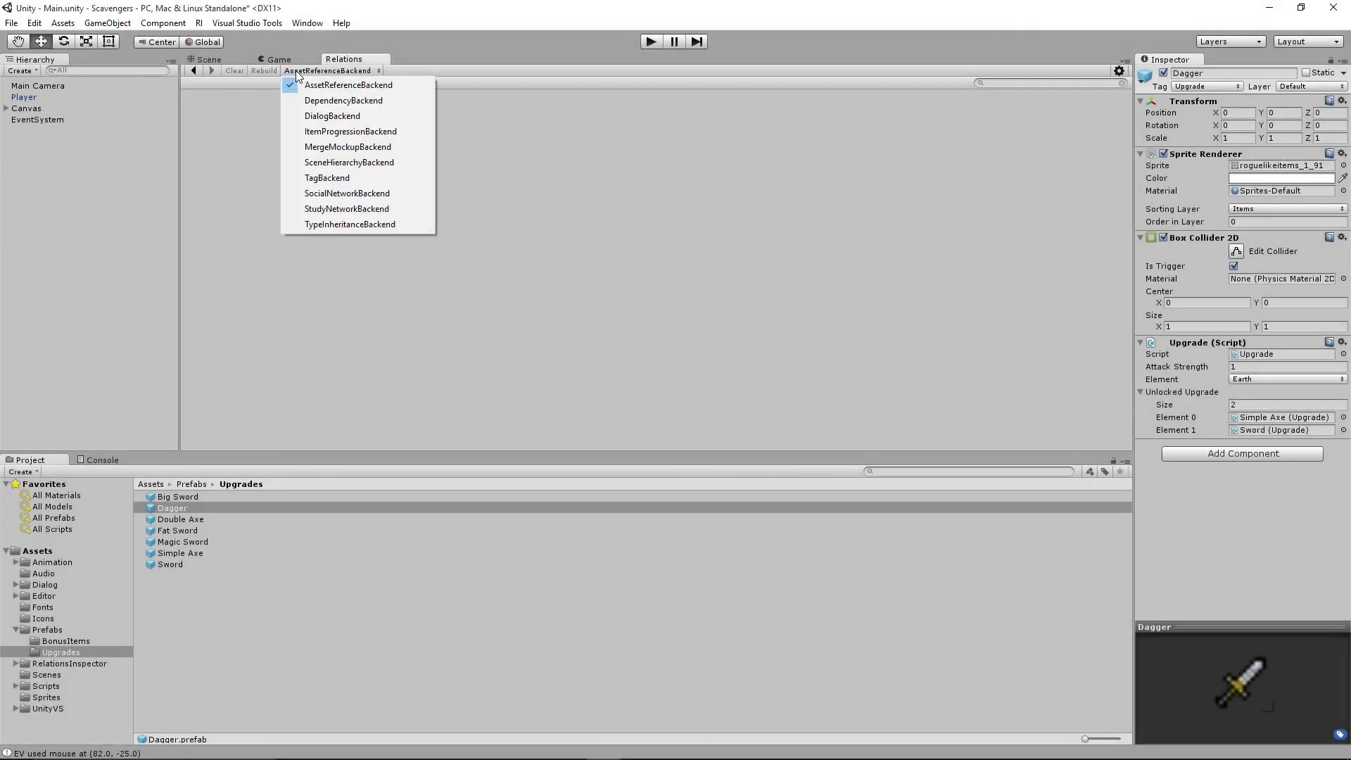
left_click(312, 100)
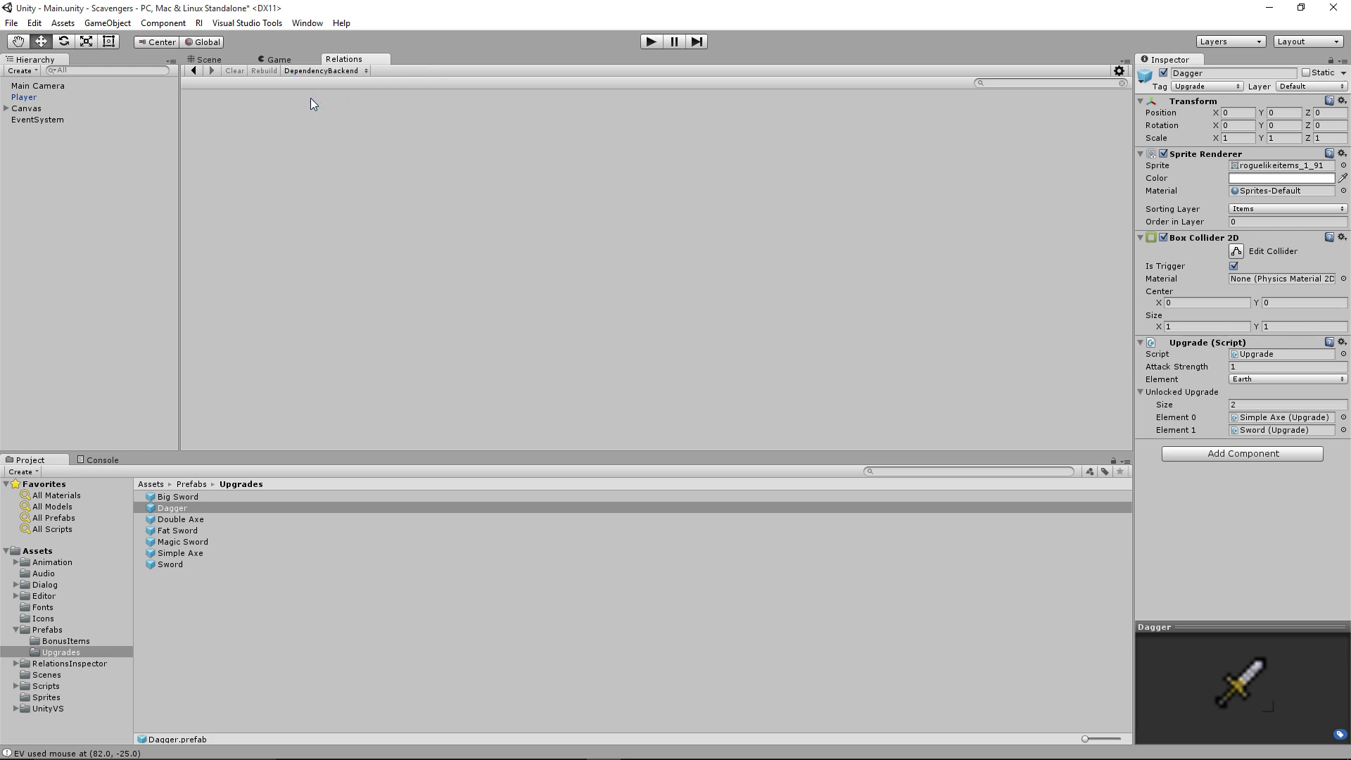
- Select the dependencies of the Main scene in the Scenes folder, look through the list, and return to the folder's contents
left_click(47, 675)
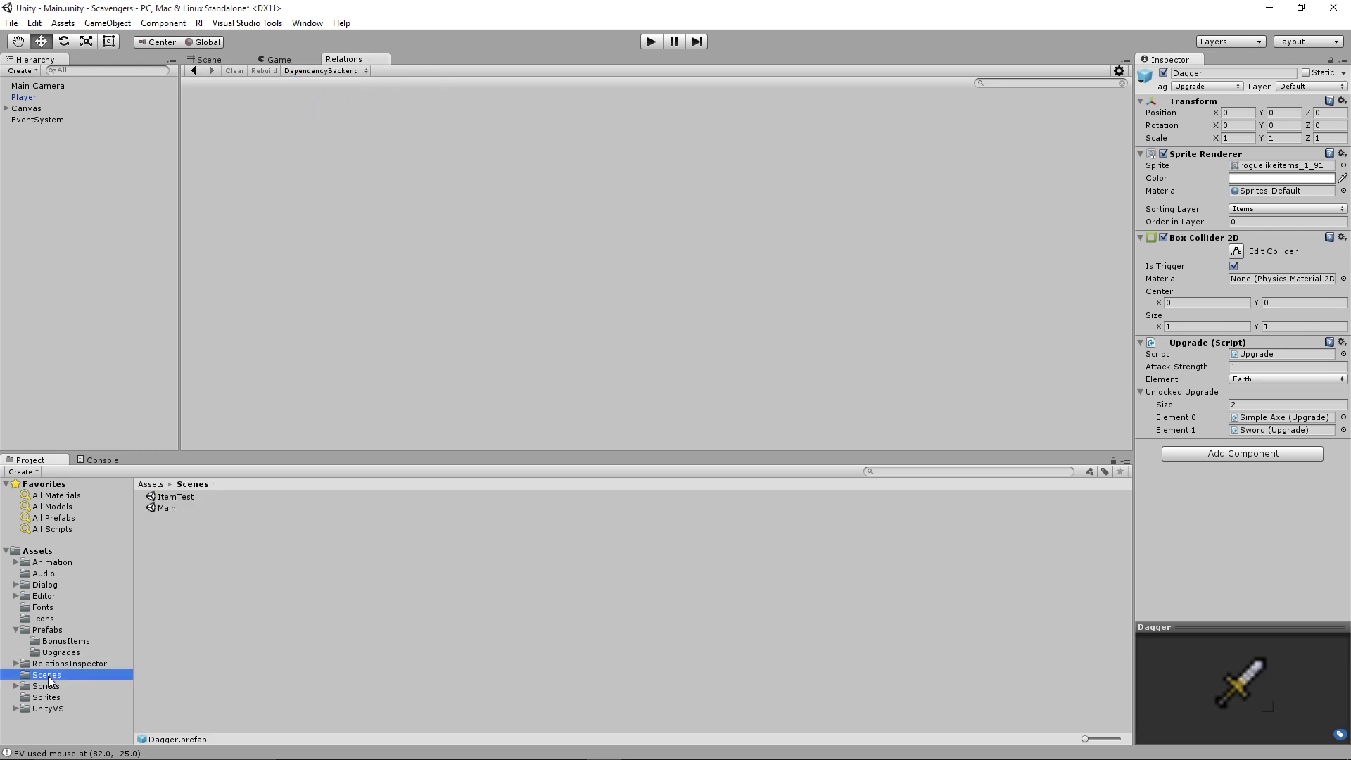
right_click(154, 508)
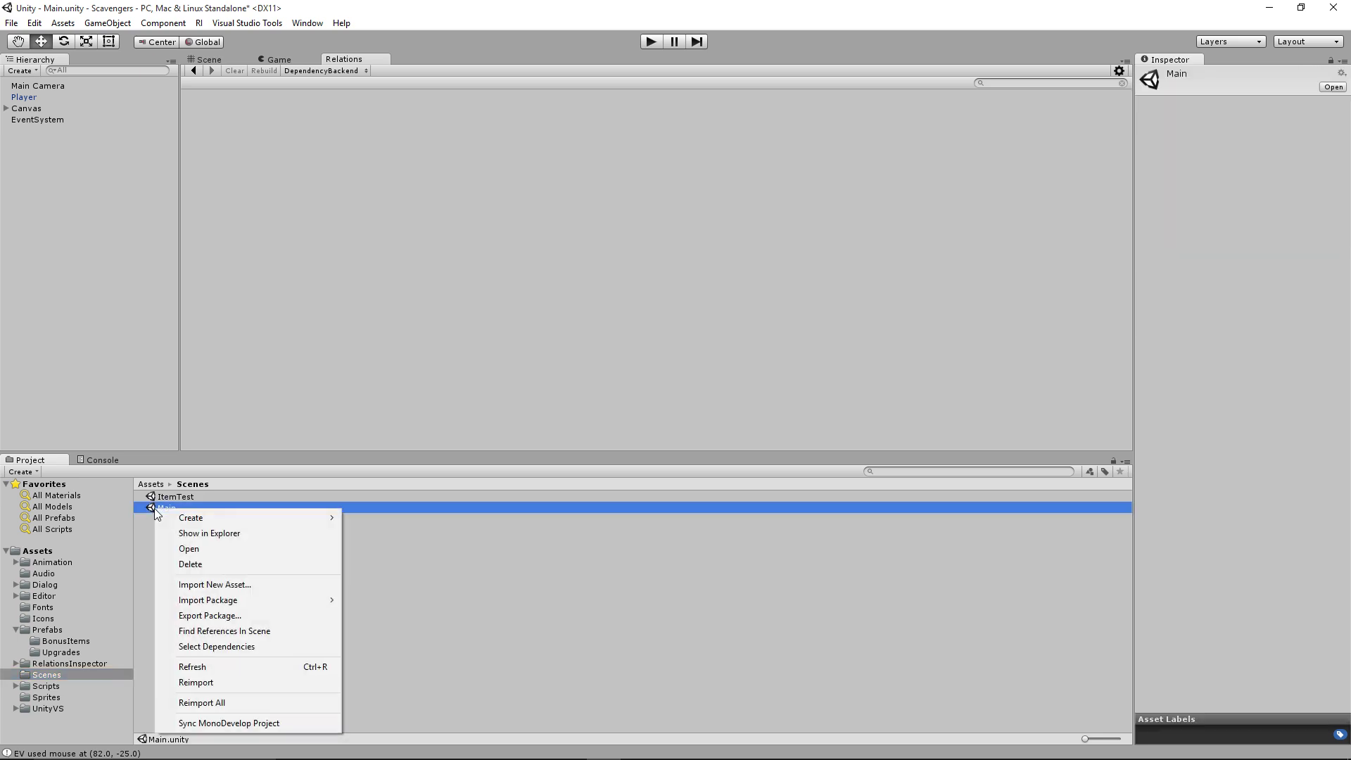
left_click(212, 648)
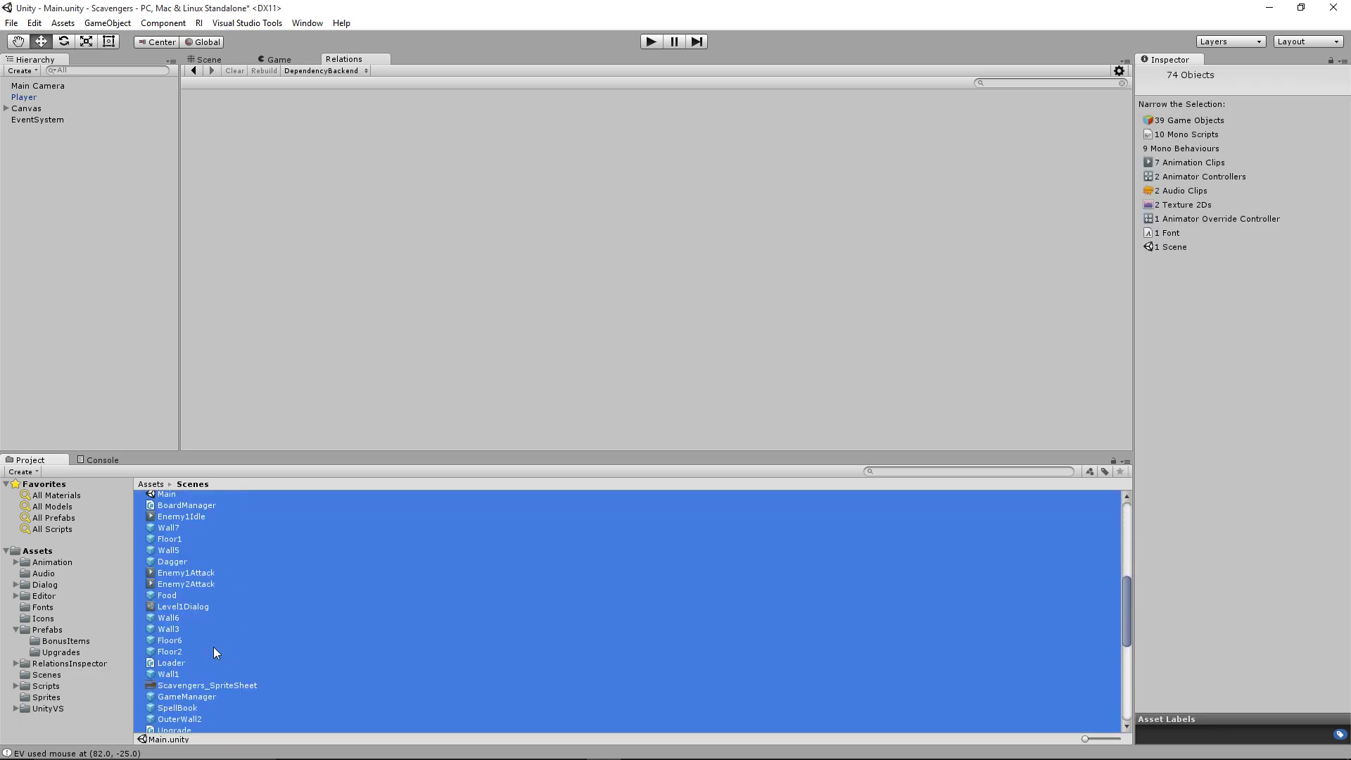
scroll(213, 648, "down", 8)
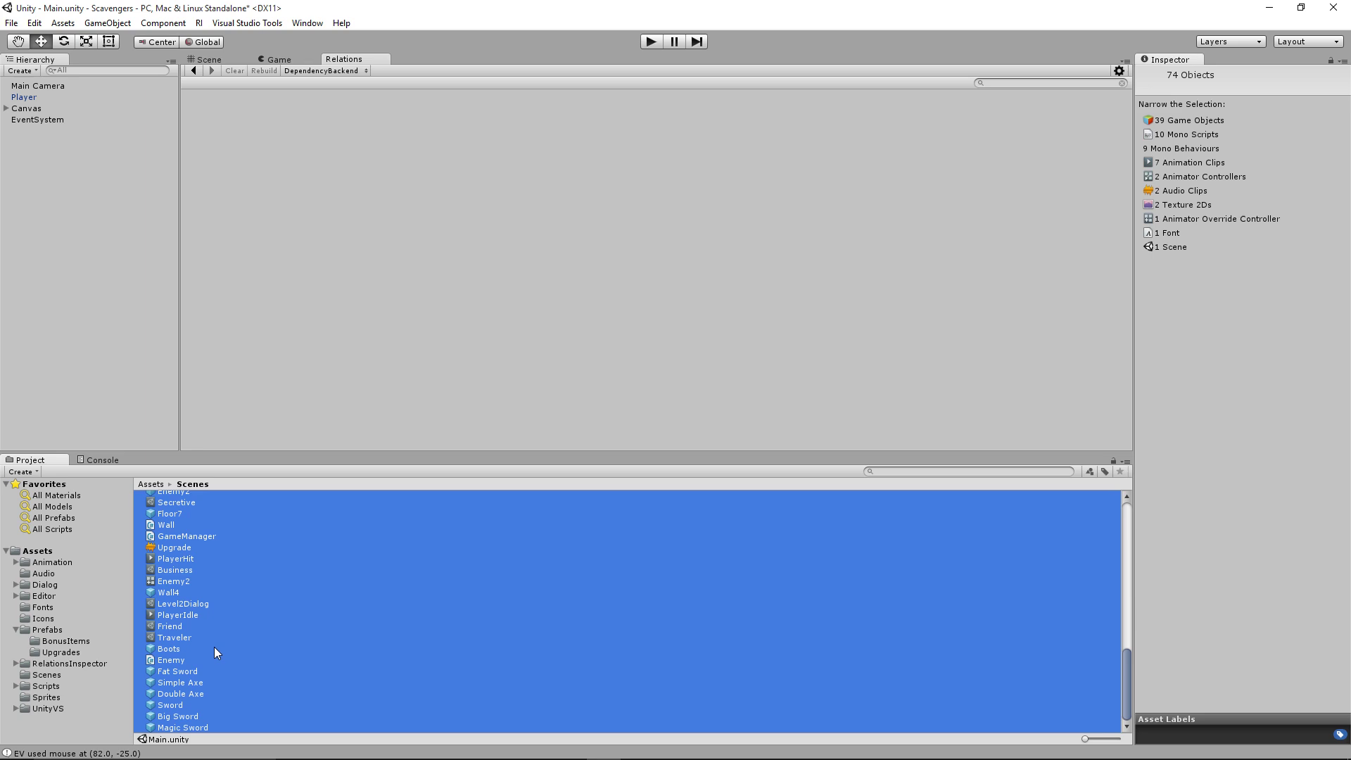
scroll(214, 648, "up", 12)
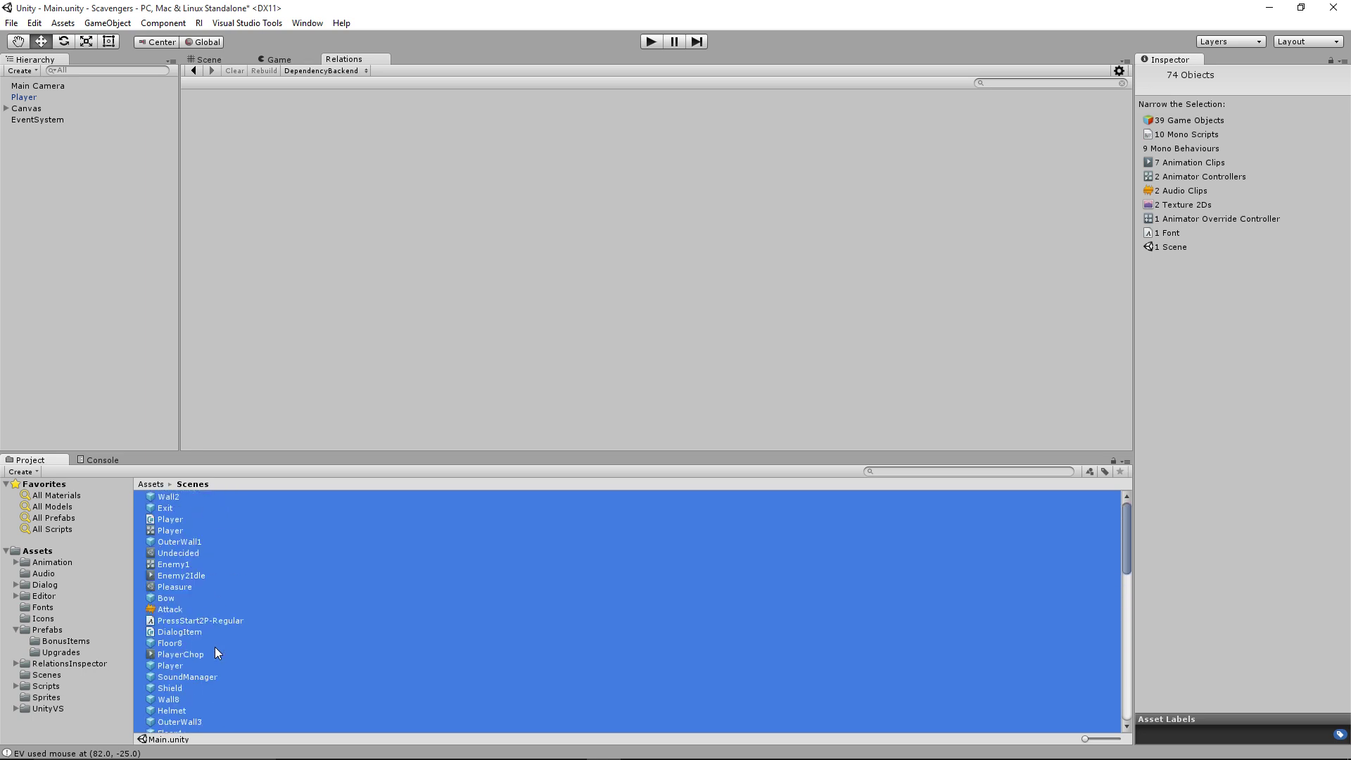
left_click(189, 484)
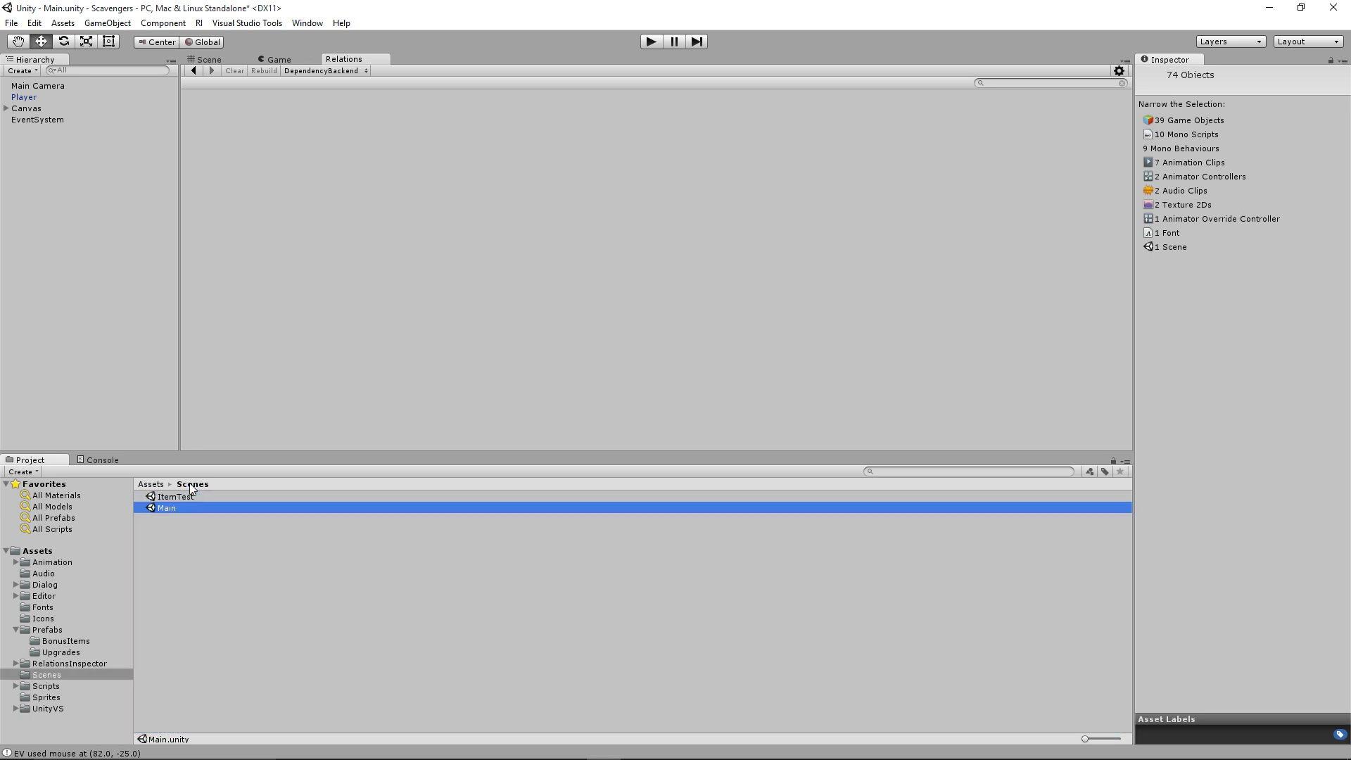
- Load the Main scene into the relations graph to map its dependencies
left_click(164, 510)
left_click_drag(163, 509, 312, 356)
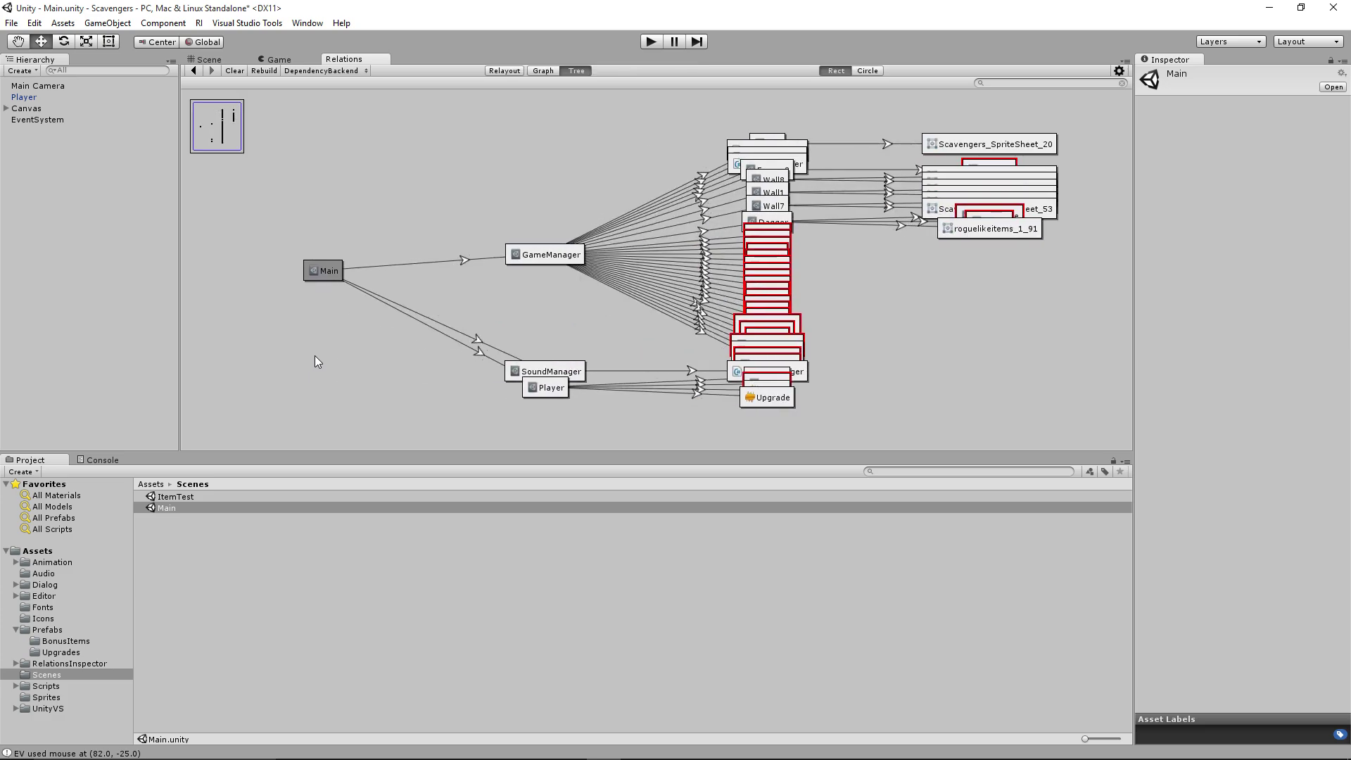
- Fold the GameManager branch in the Main scene's dependency tree and expand it again
right_click(525, 257)
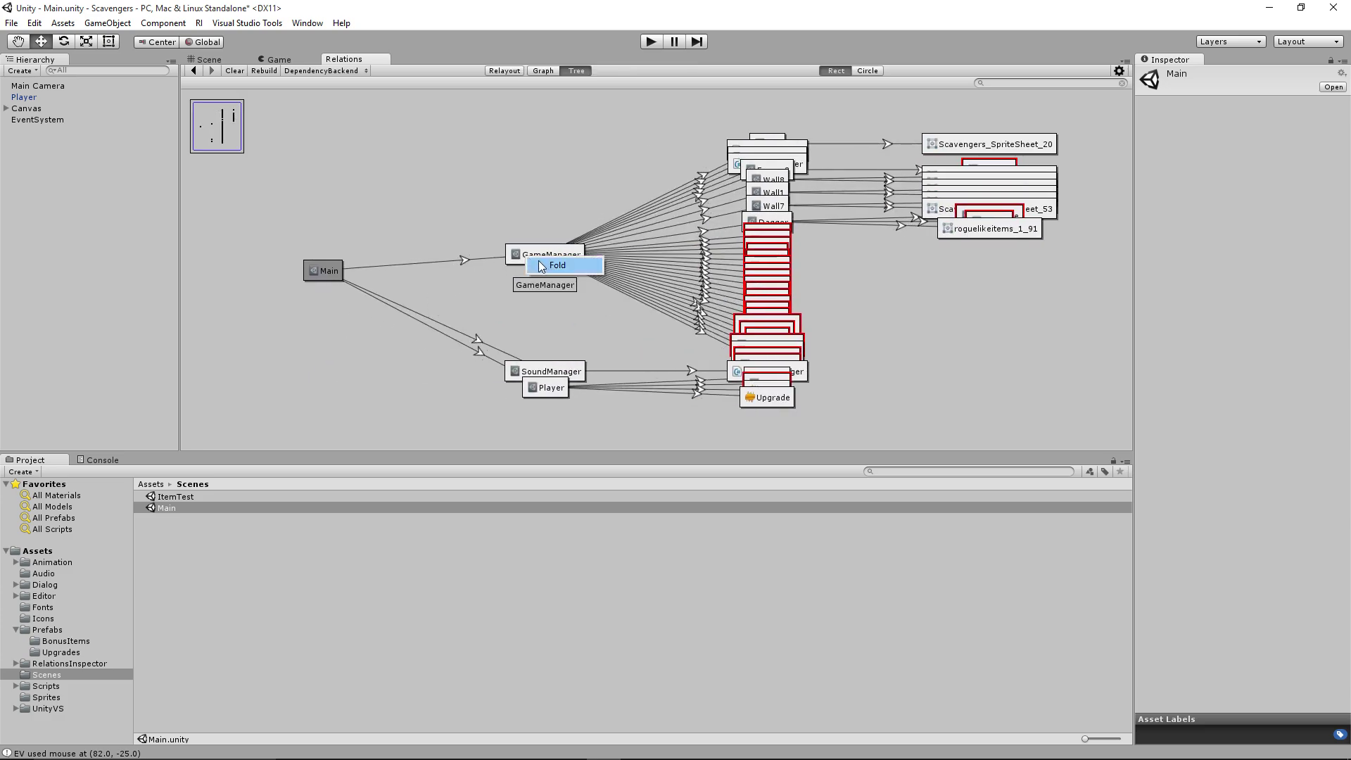
left_click(542, 266)
right_click(538, 260)
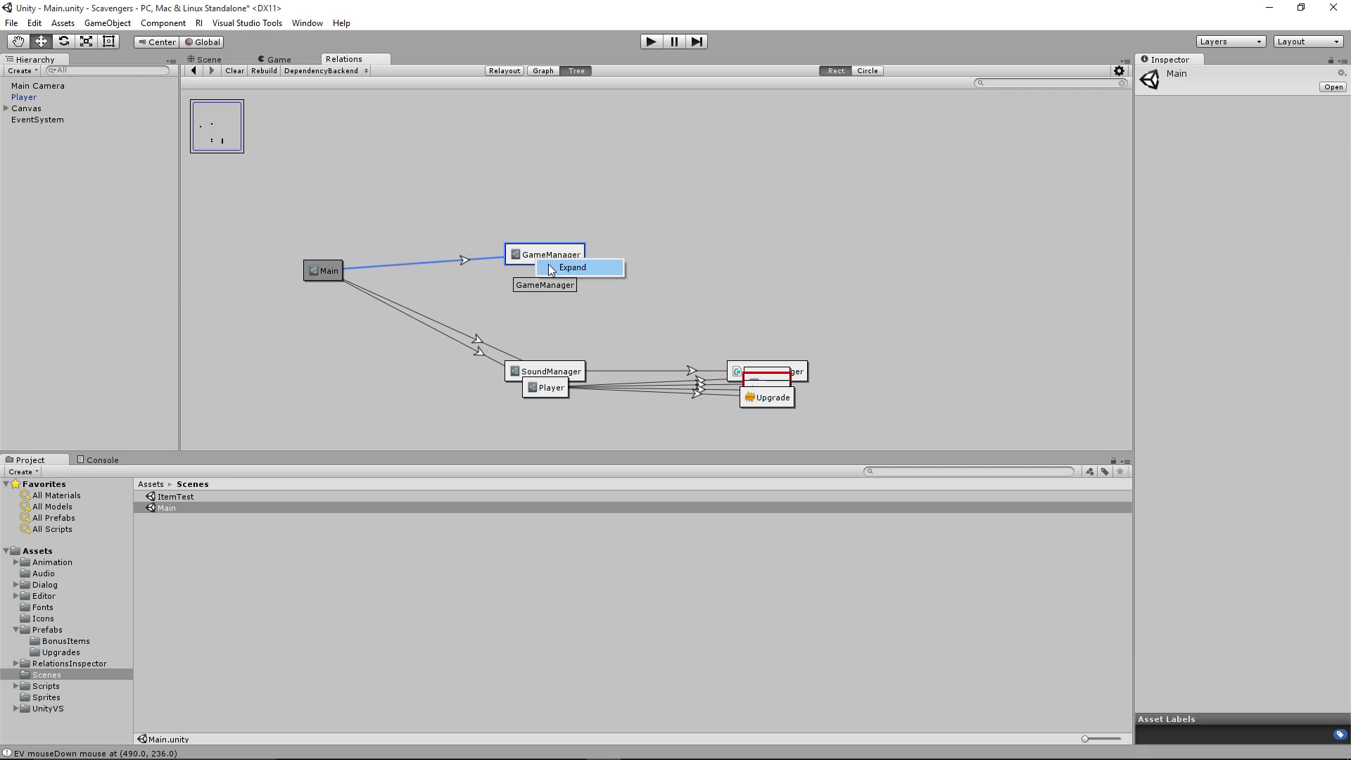
left_click(550, 270)
- Search the dependency graph for "Dagger" and move the Dagger node out of the crowded column, above GameManager
scroll(549, 264, "up", 3)
scroll(548, 264, "down", 3)
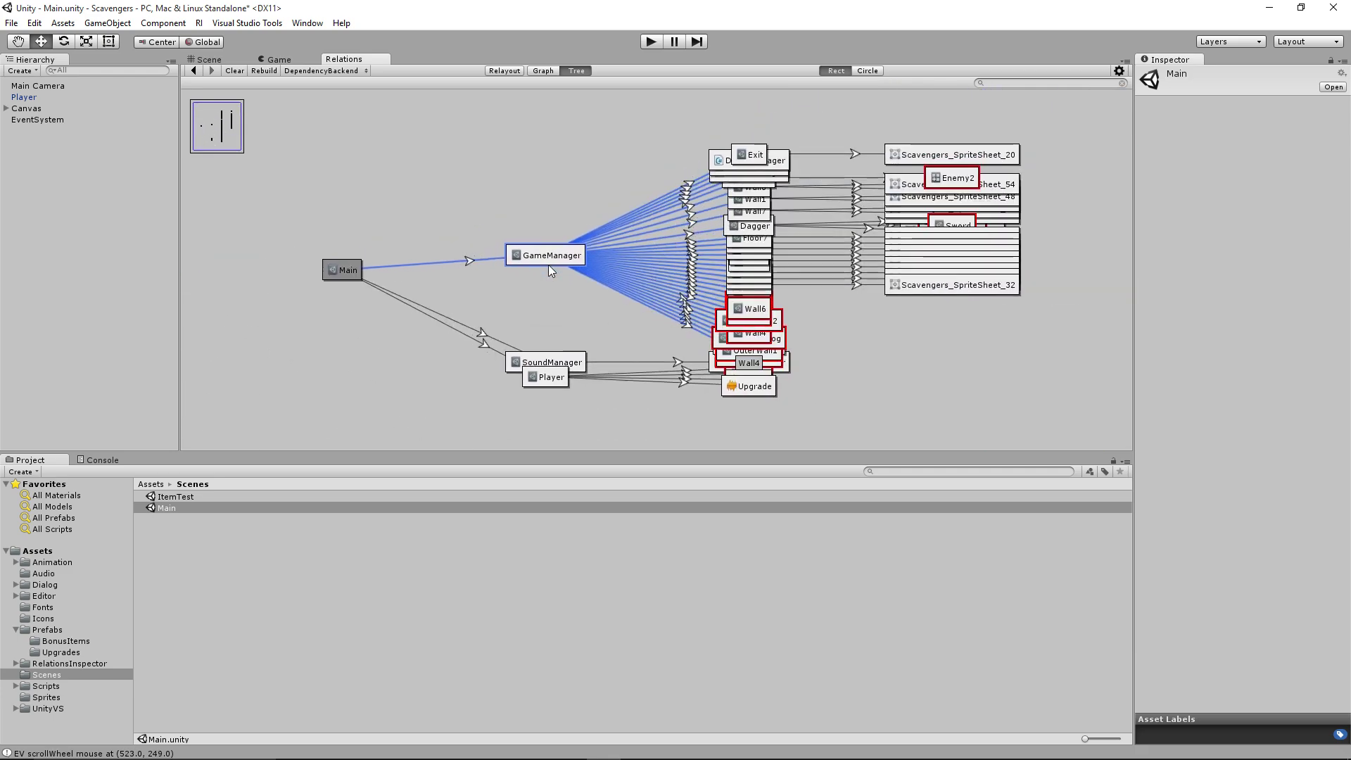
scroll(549, 264, "down", 2)
scroll(549, 264, "up", 3)
scroll(551, 264, "down", 2)
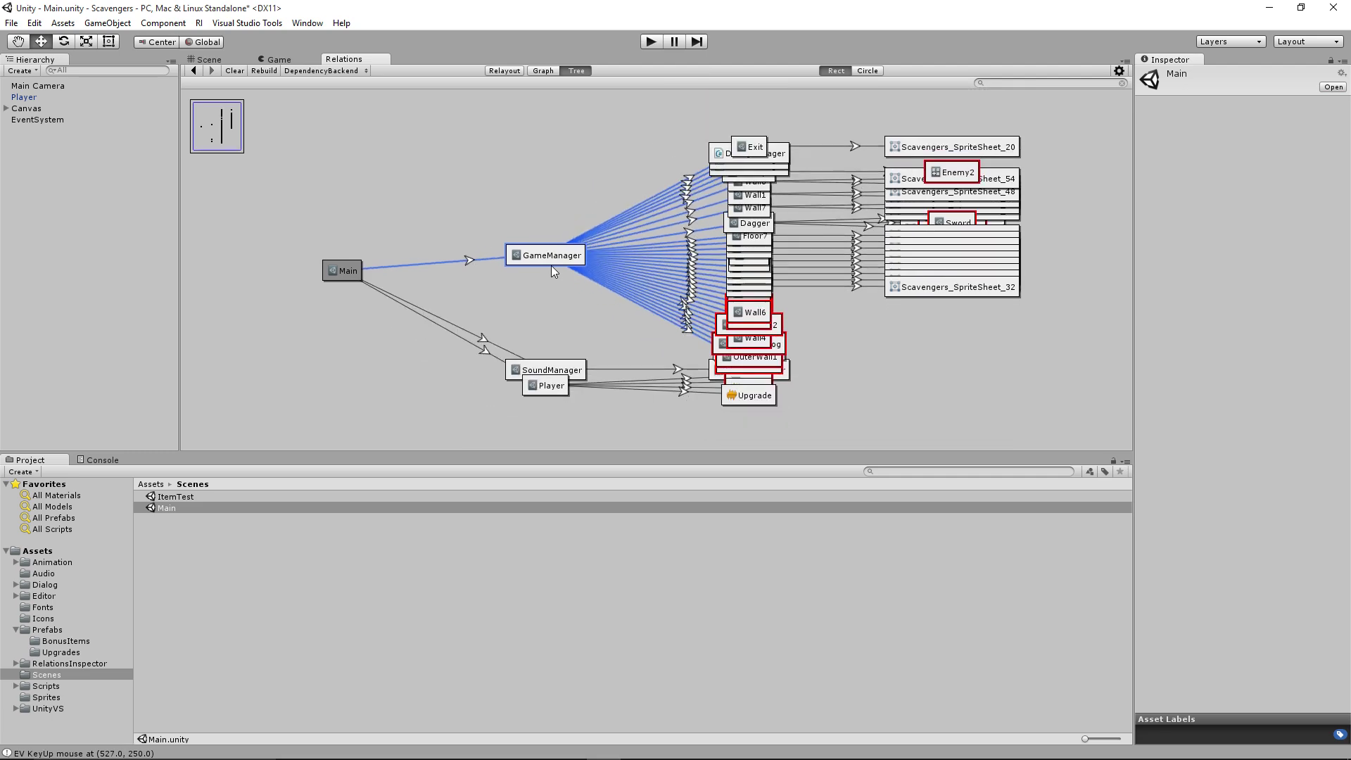
scroll(551, 265, "up", 3)
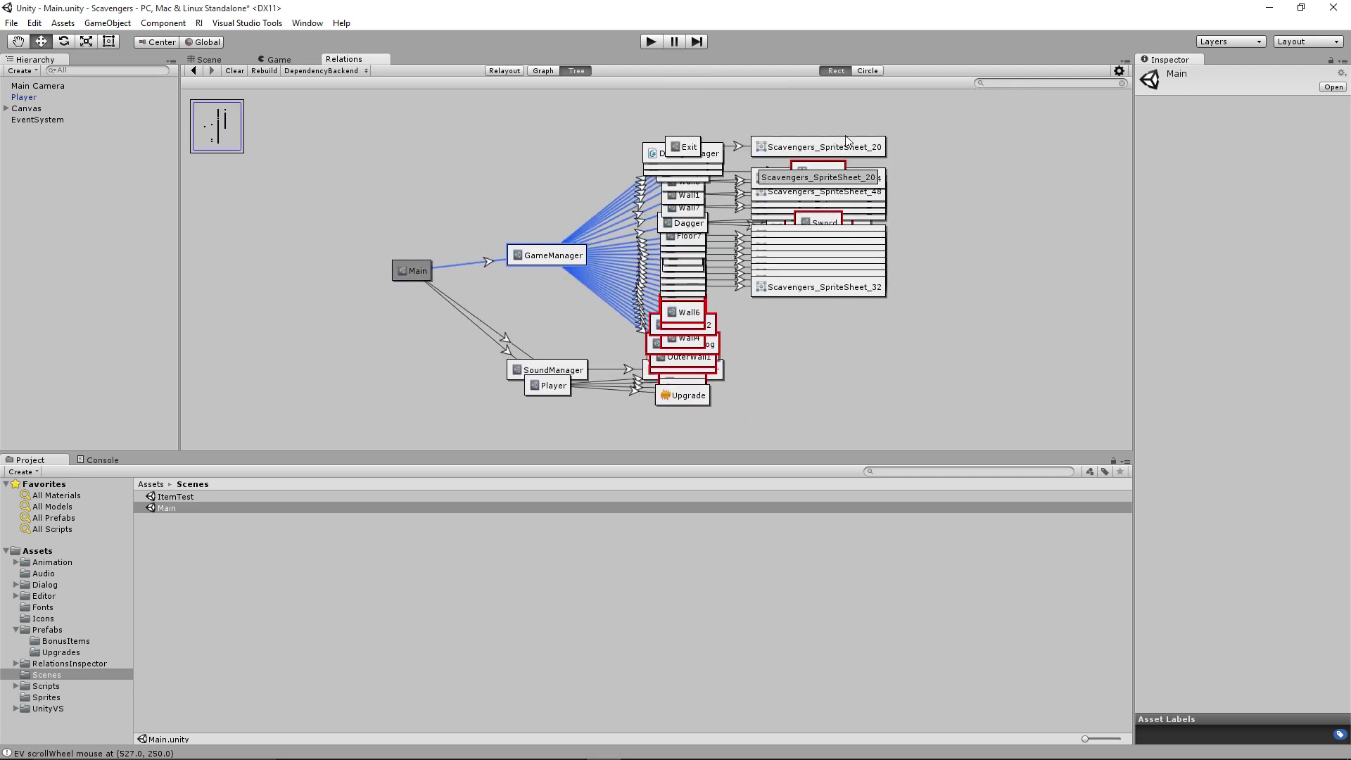
left_click(994, 83)
type("Dagger")
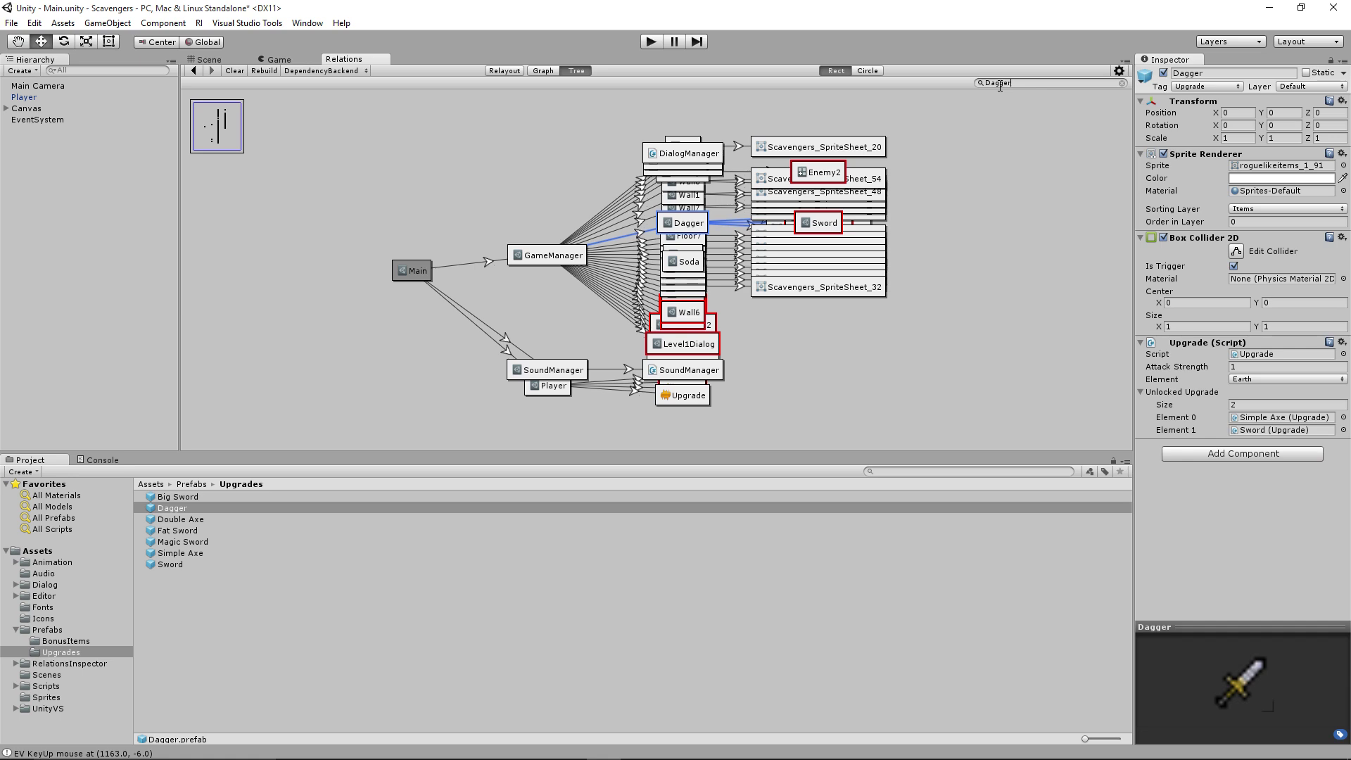
left_click(686, 225)
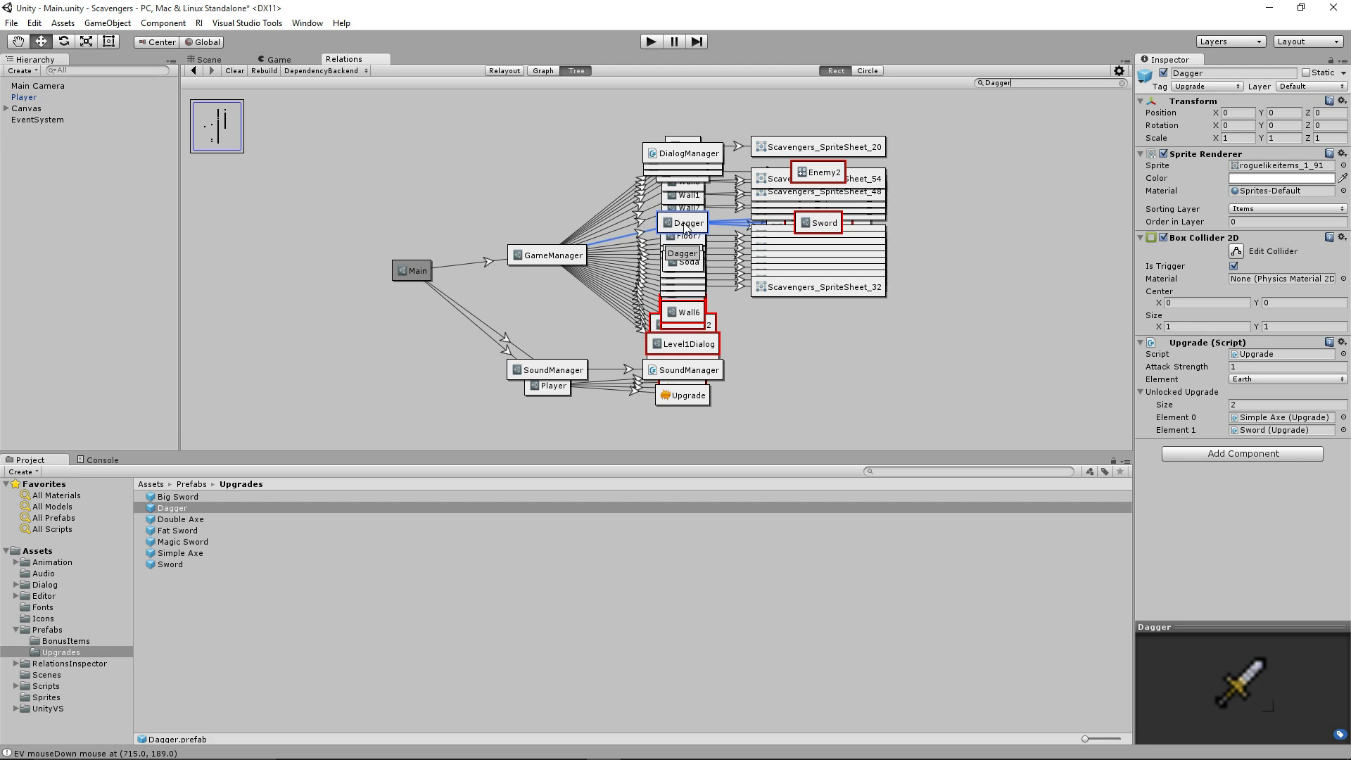
left_click_drag(686, 225, 594, 196)
- Clear the Main scene's dependency graph
left_click(235, 72)
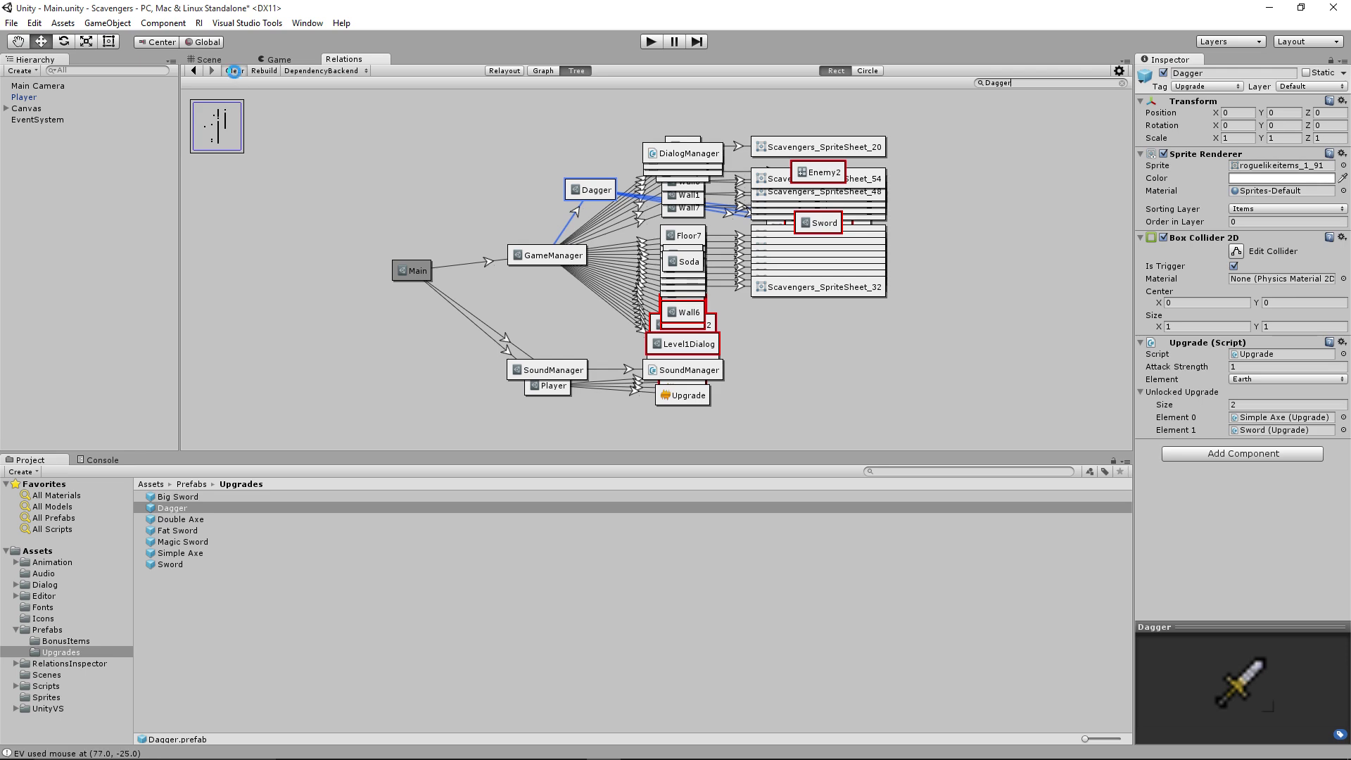
- Switch the relations graph to SceneHierarchyBackend and show the active scene with components included
left_click(293, 71)
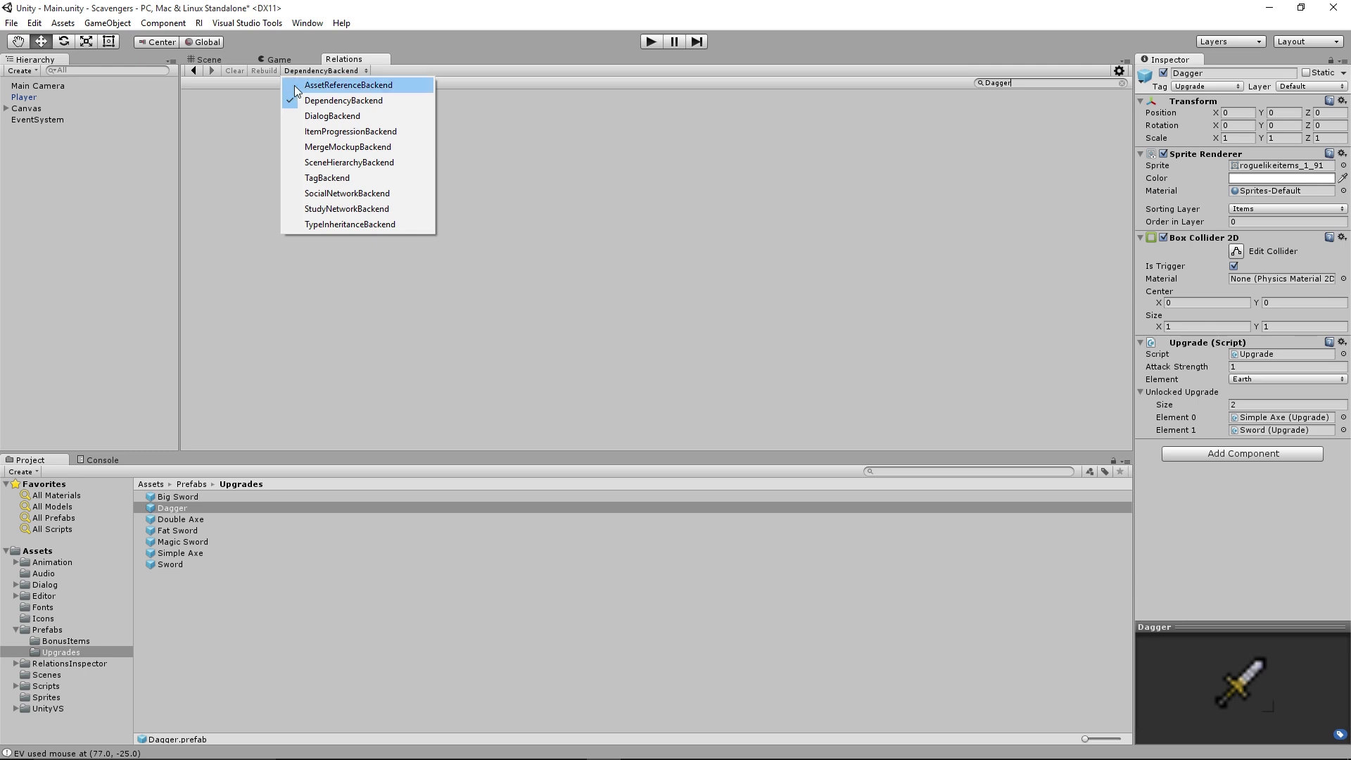
left_click(321, 162)
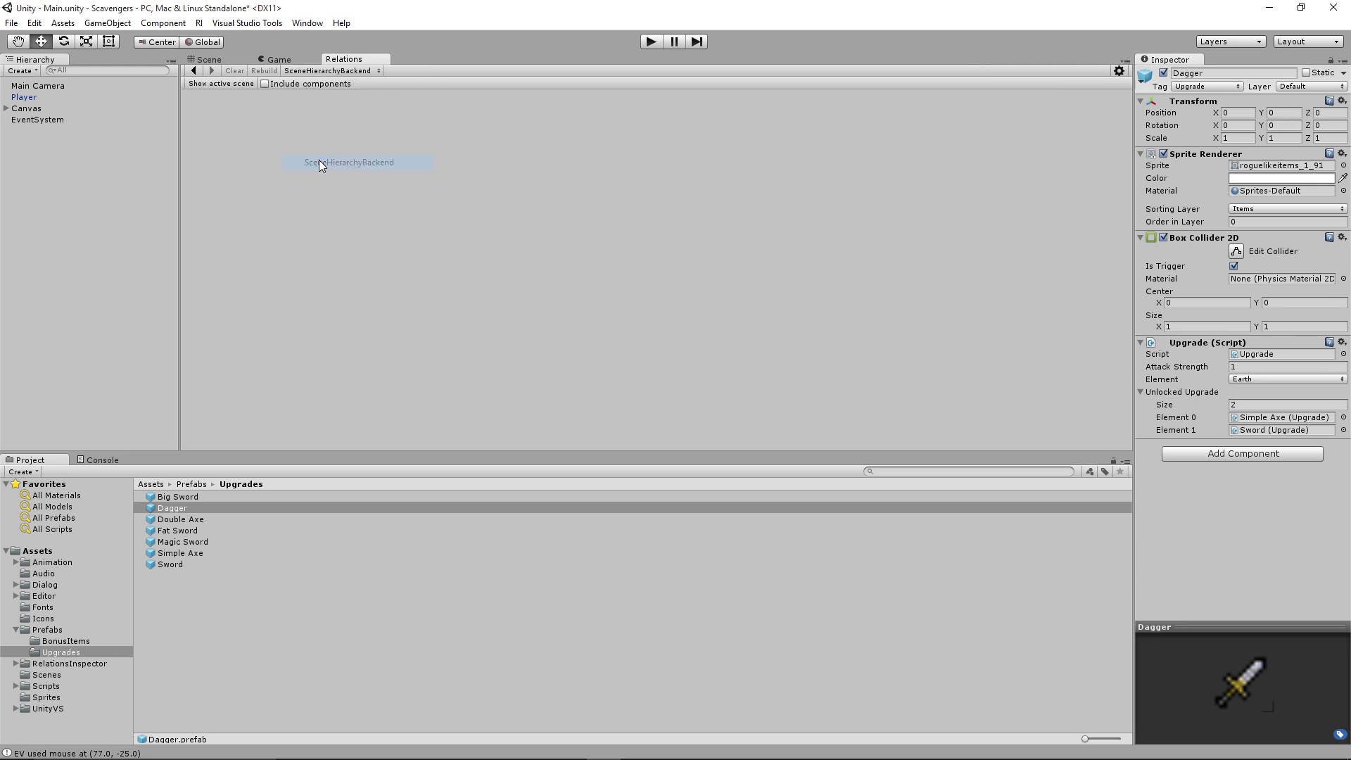
left_click(239, 83)
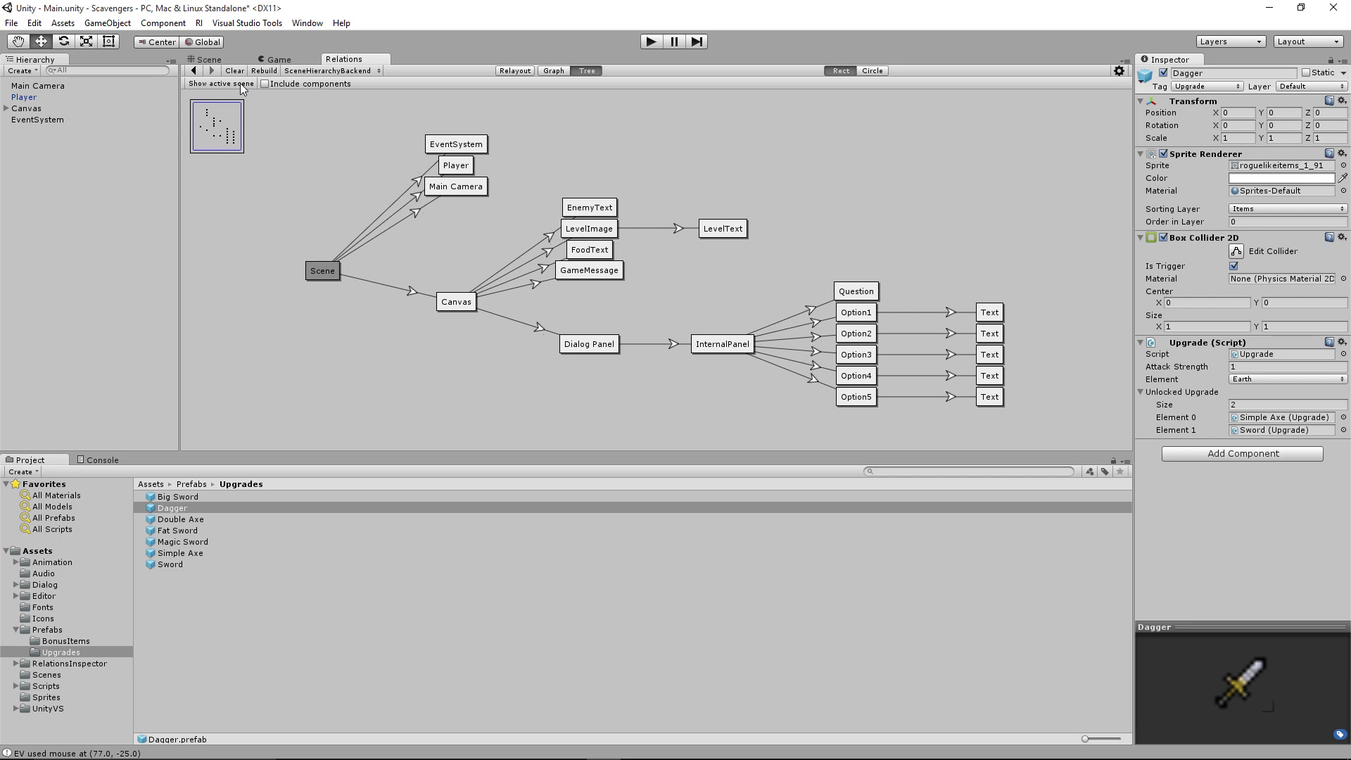
left_click(284, 83)
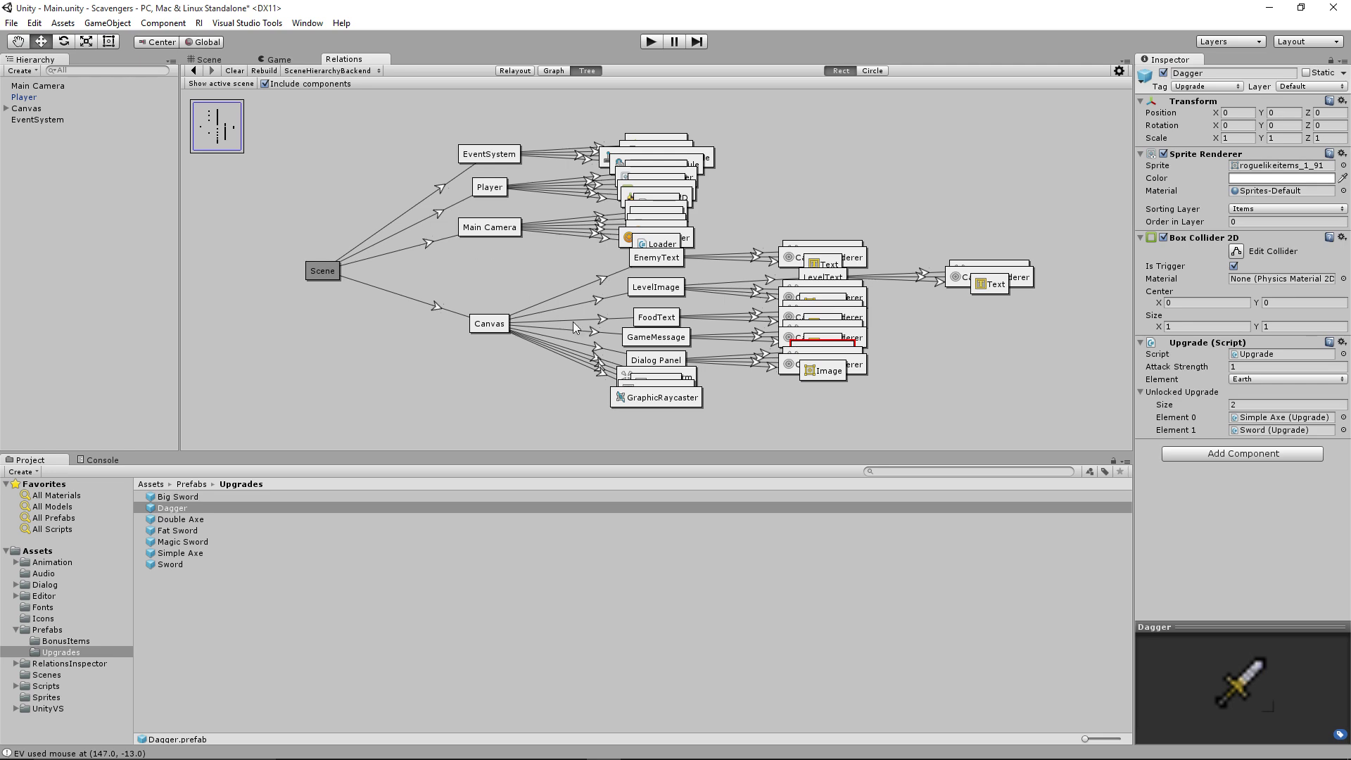
- Inspect the GraphicRaycaster component's type inheritance, and from that graph inspect the Component type
right_click(655, 400)
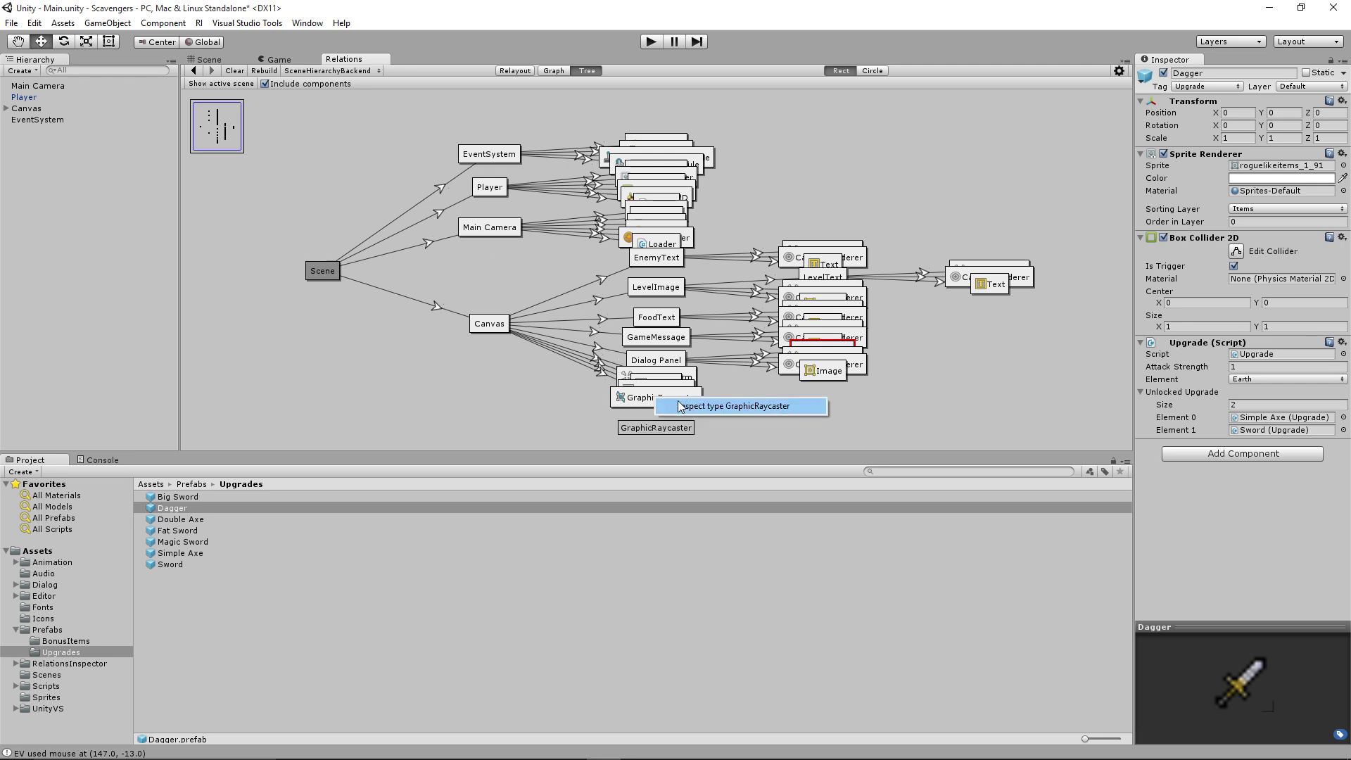
left_click(684, 407)
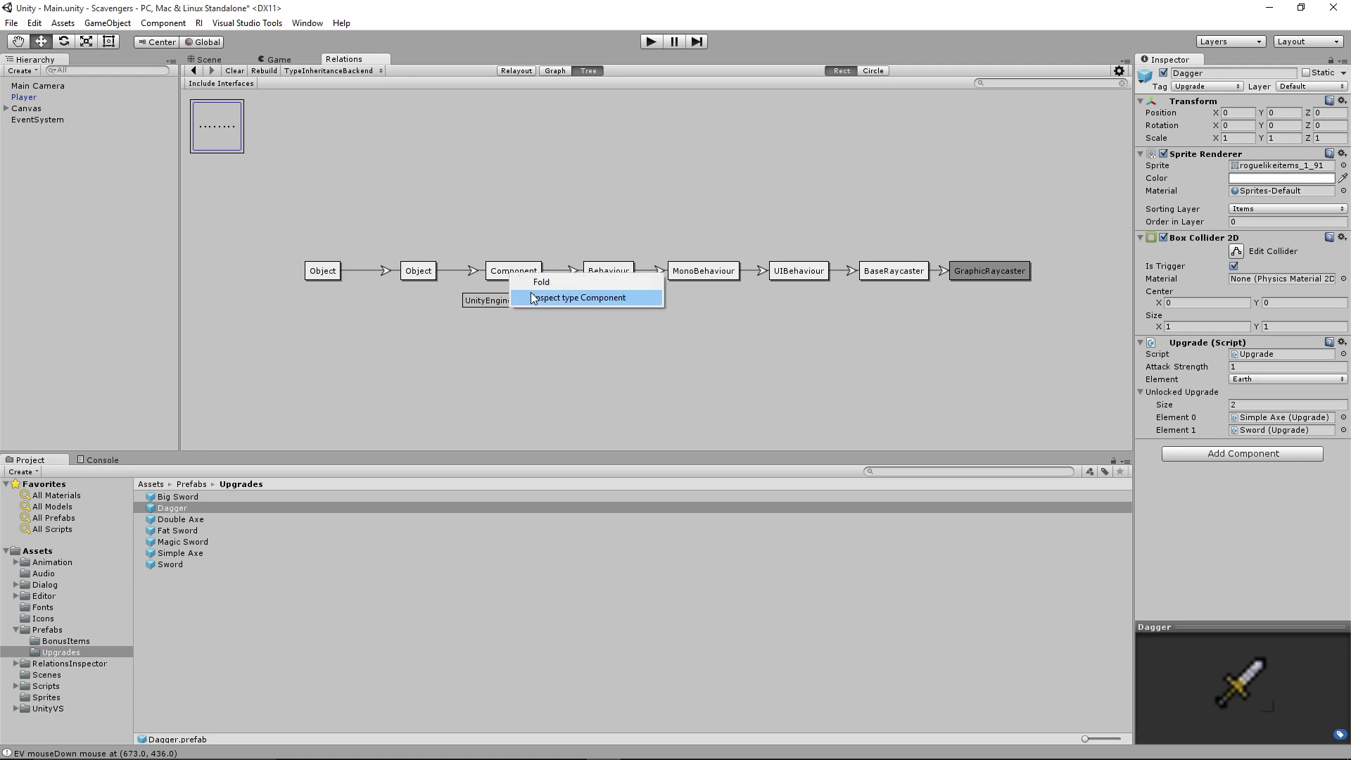
left_click(535, 299)
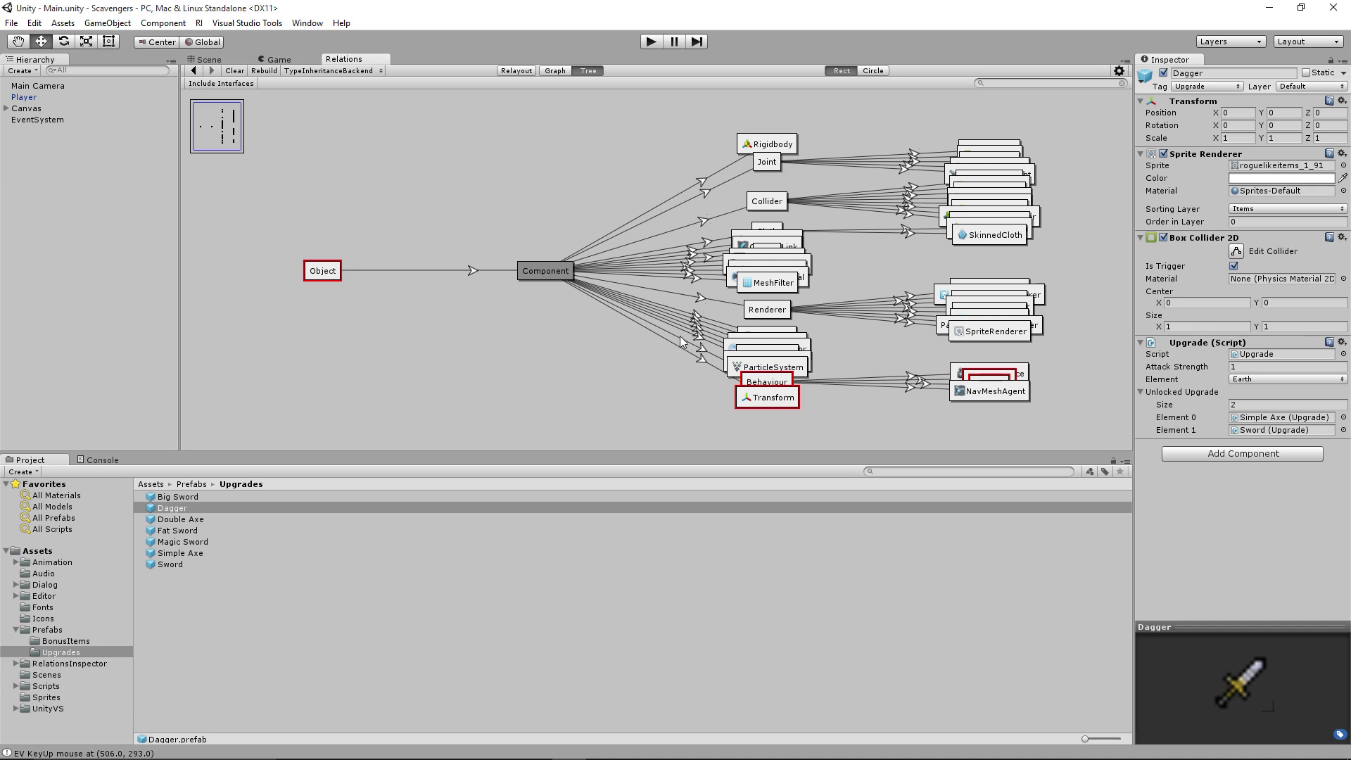
- Expand the Collider2D and Joint2D nodes under Behaviour in the Component inheritance tree
scroll(834, 382, "up", 4, "ctrl")
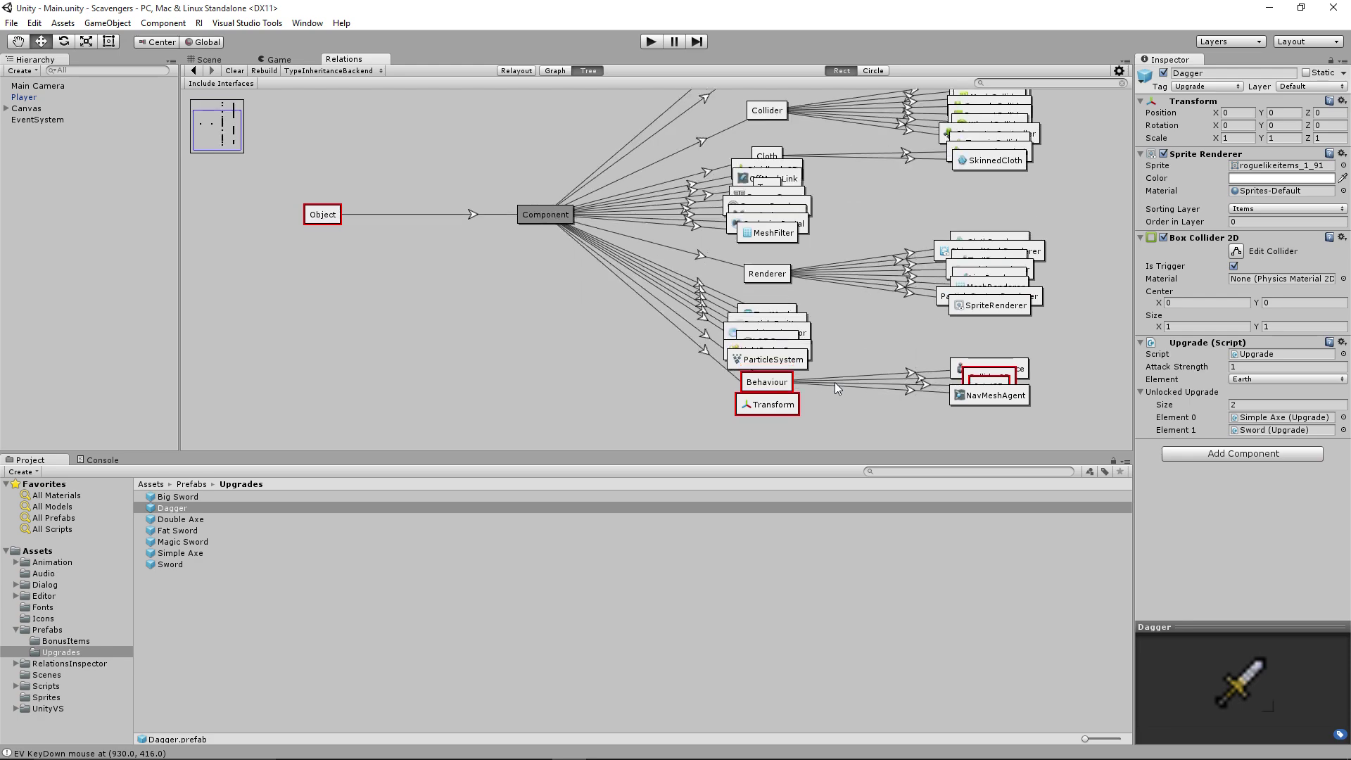
right_click_drag(829, 402, 622, 310)
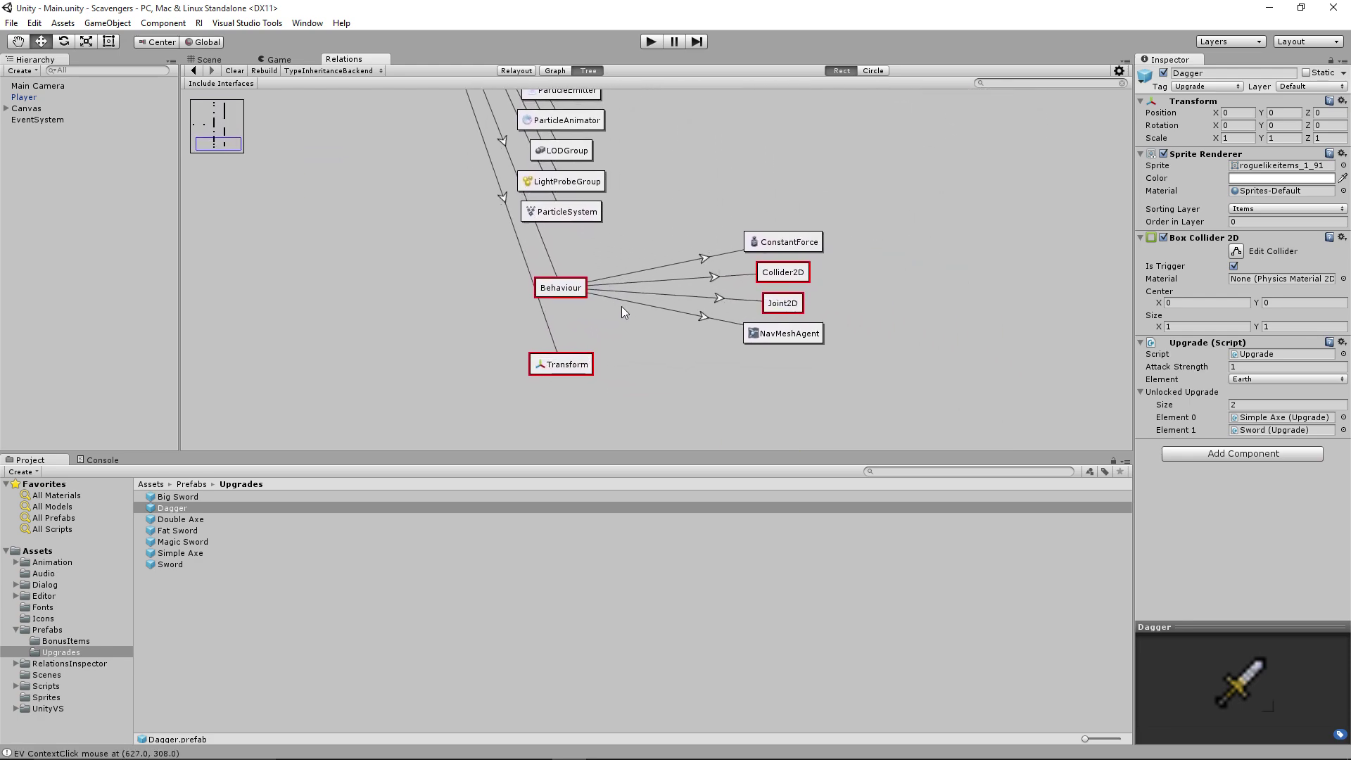
scroll(653, 311, "down", 1)
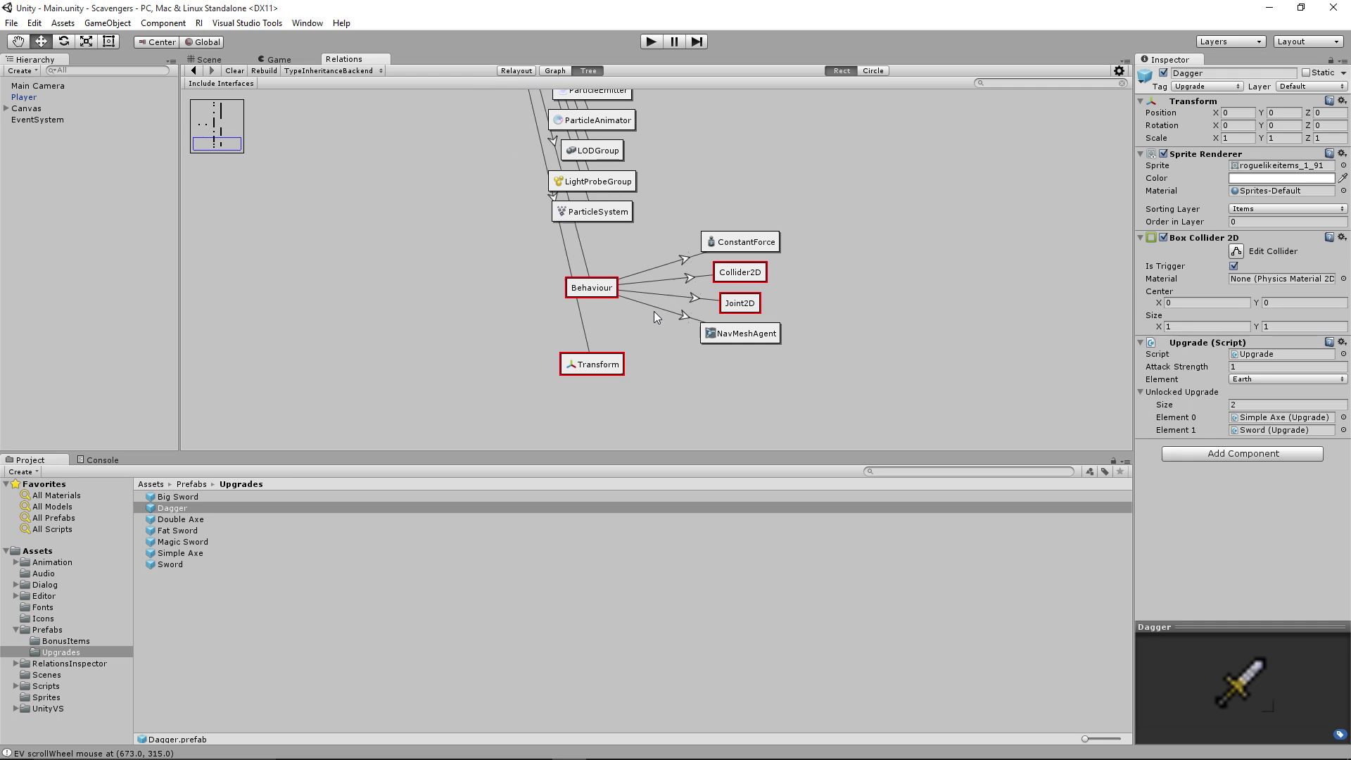
right_click(733, 276)
left_click(758, 285)
right_click(745, 347)
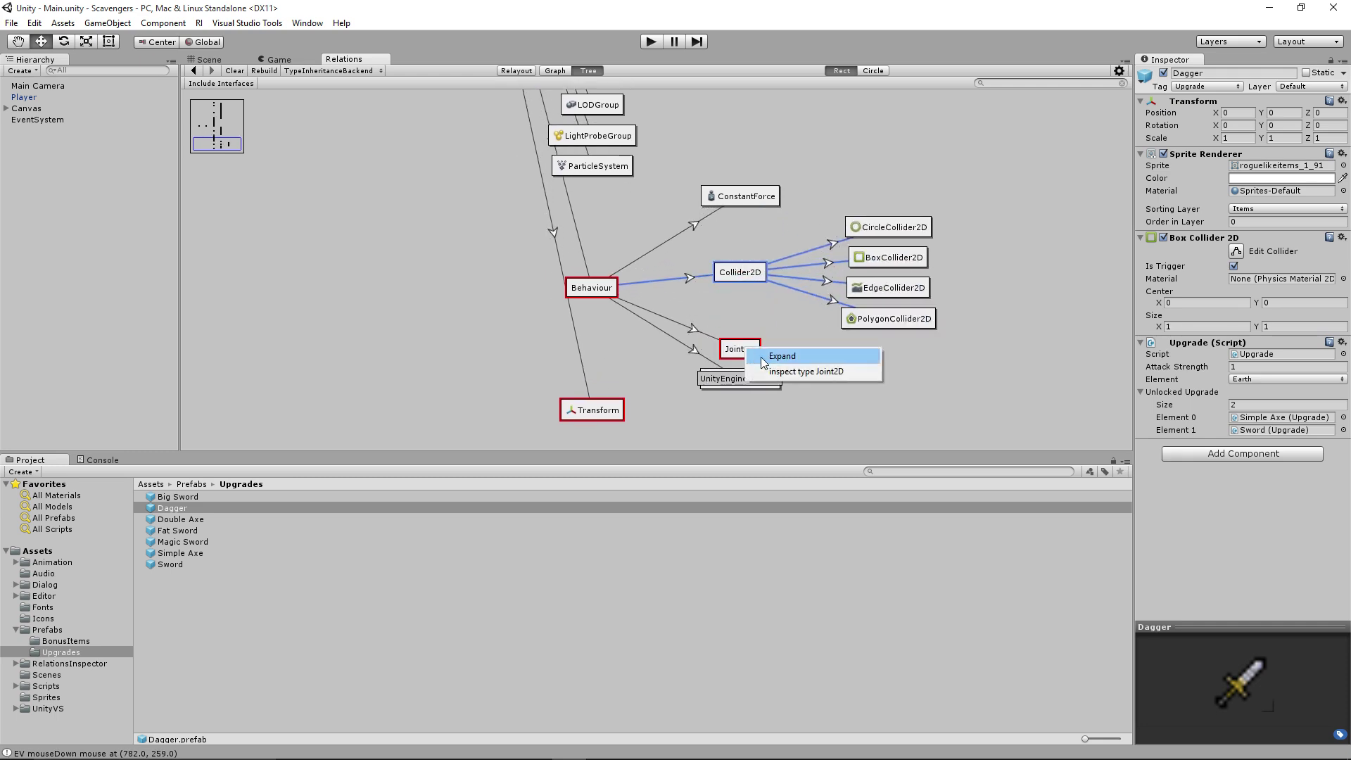
left_click(761, 357)
right_click_drag(770, 372, 633, 335)
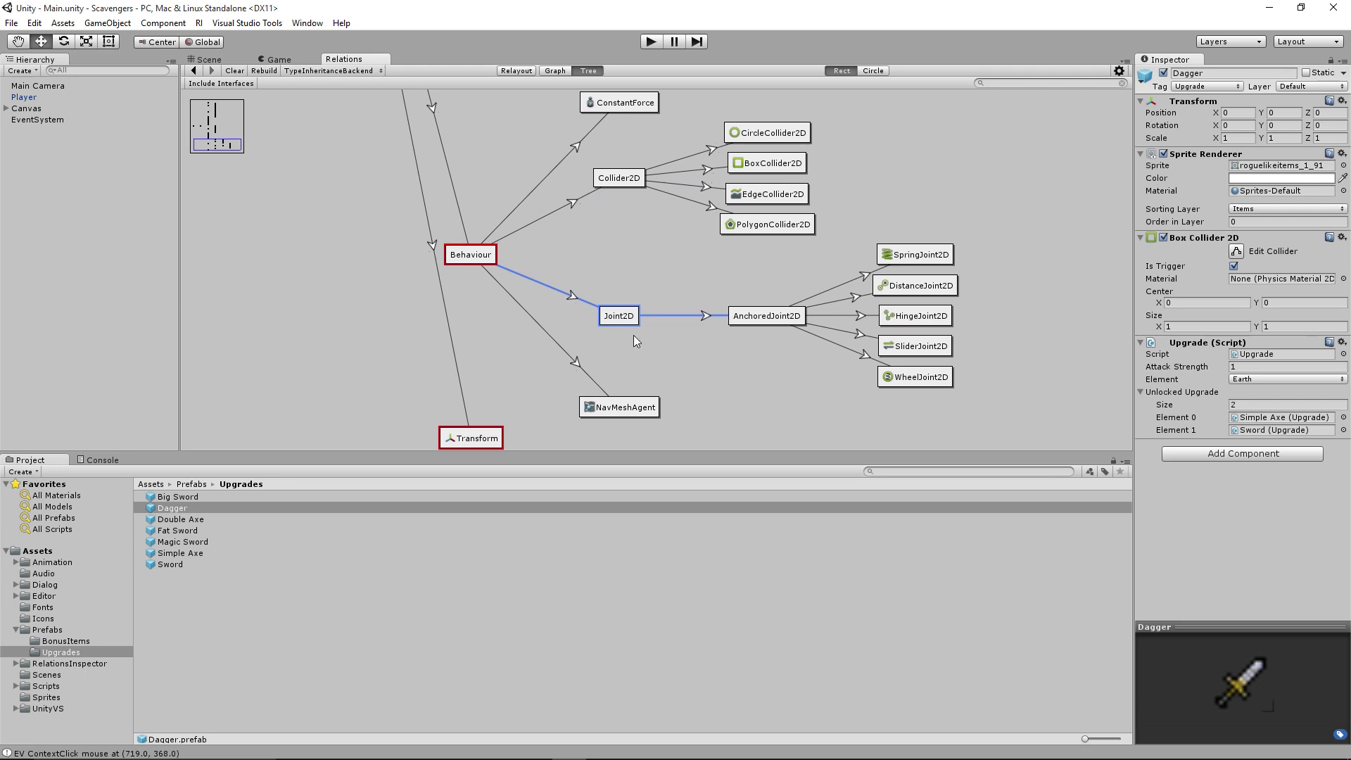
- Inspect the Behaviour type from its node and spread out its inheritance tree to examine the derived types
right_click(458, 264)
left_click(498, 297)
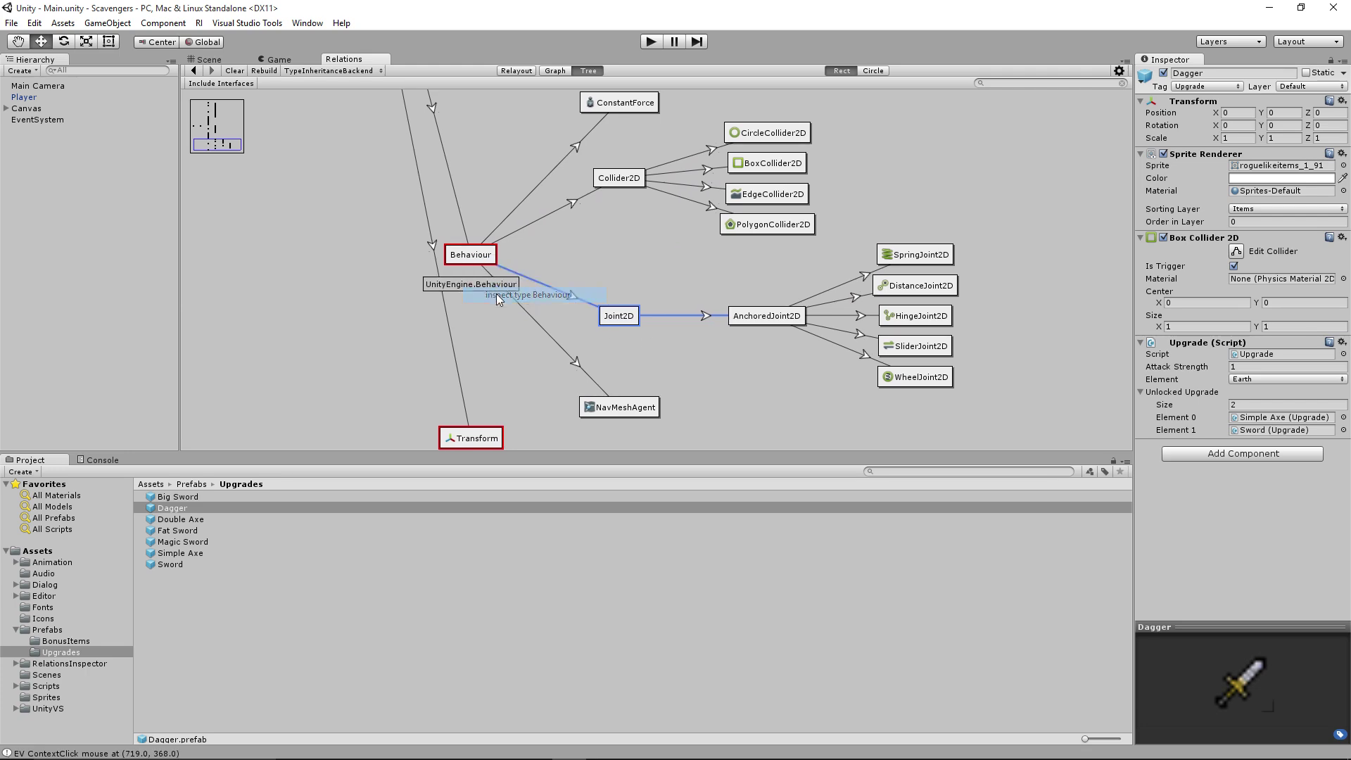
scroll(641, 312, "up", 6, "shift")
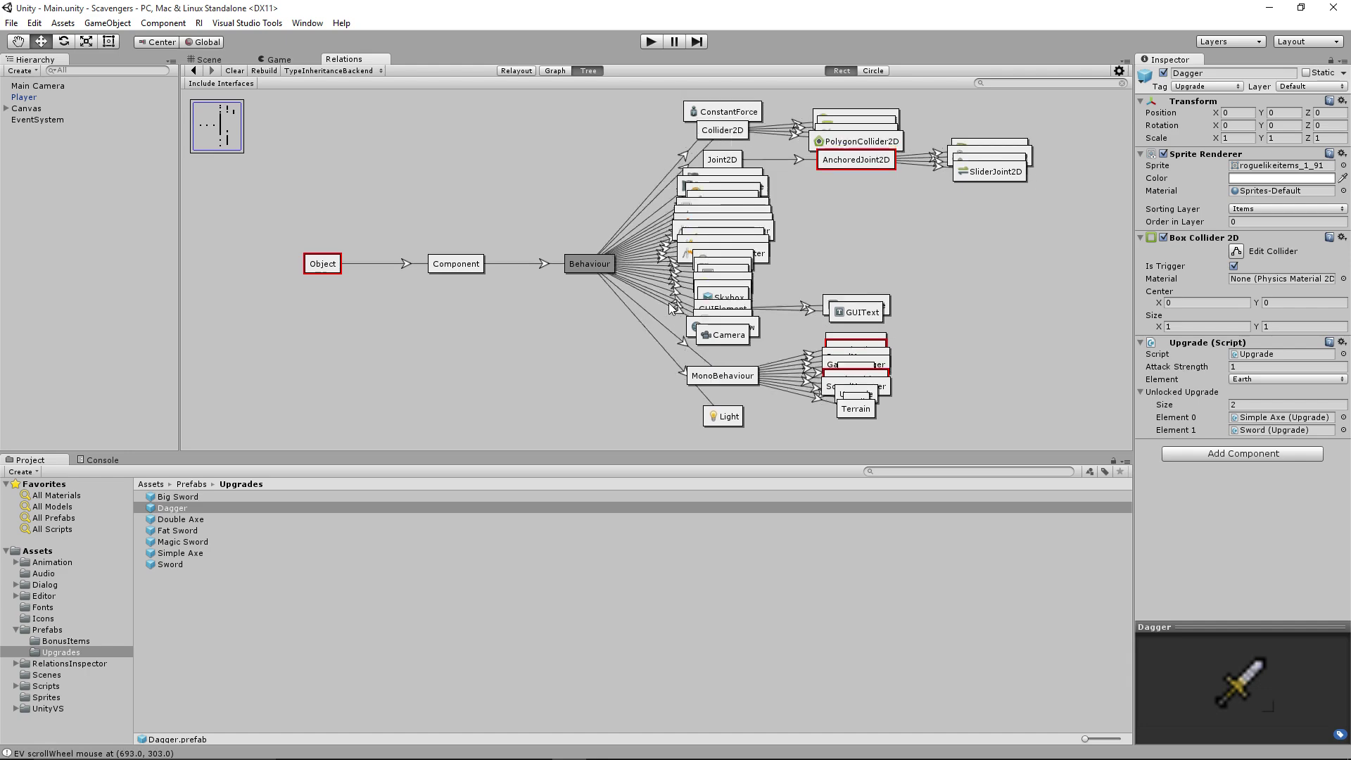
right_click_drag(648, 382, 636, 267)
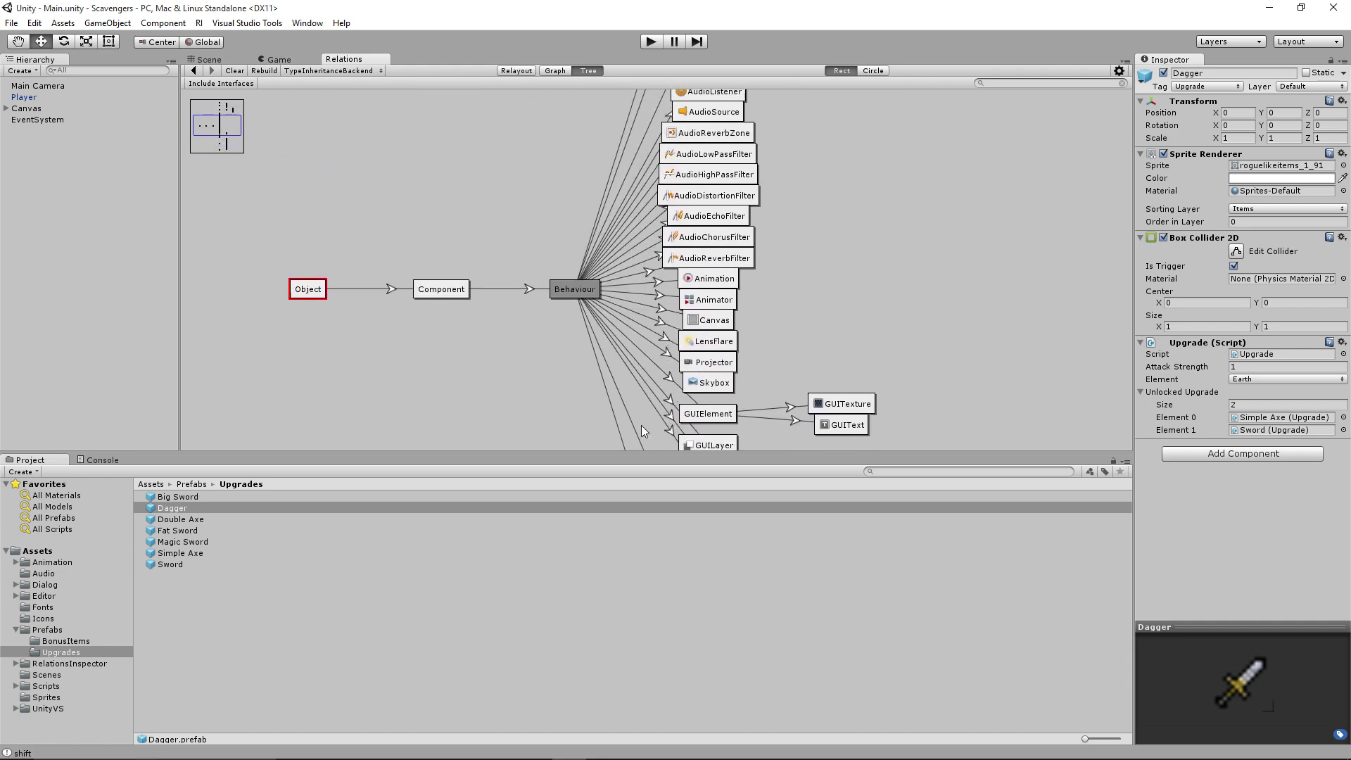
- Show the Behaviour inheritance nodes as circles and change the layout from tree to graph
left_click(871, 70)
left_click(555, 70)
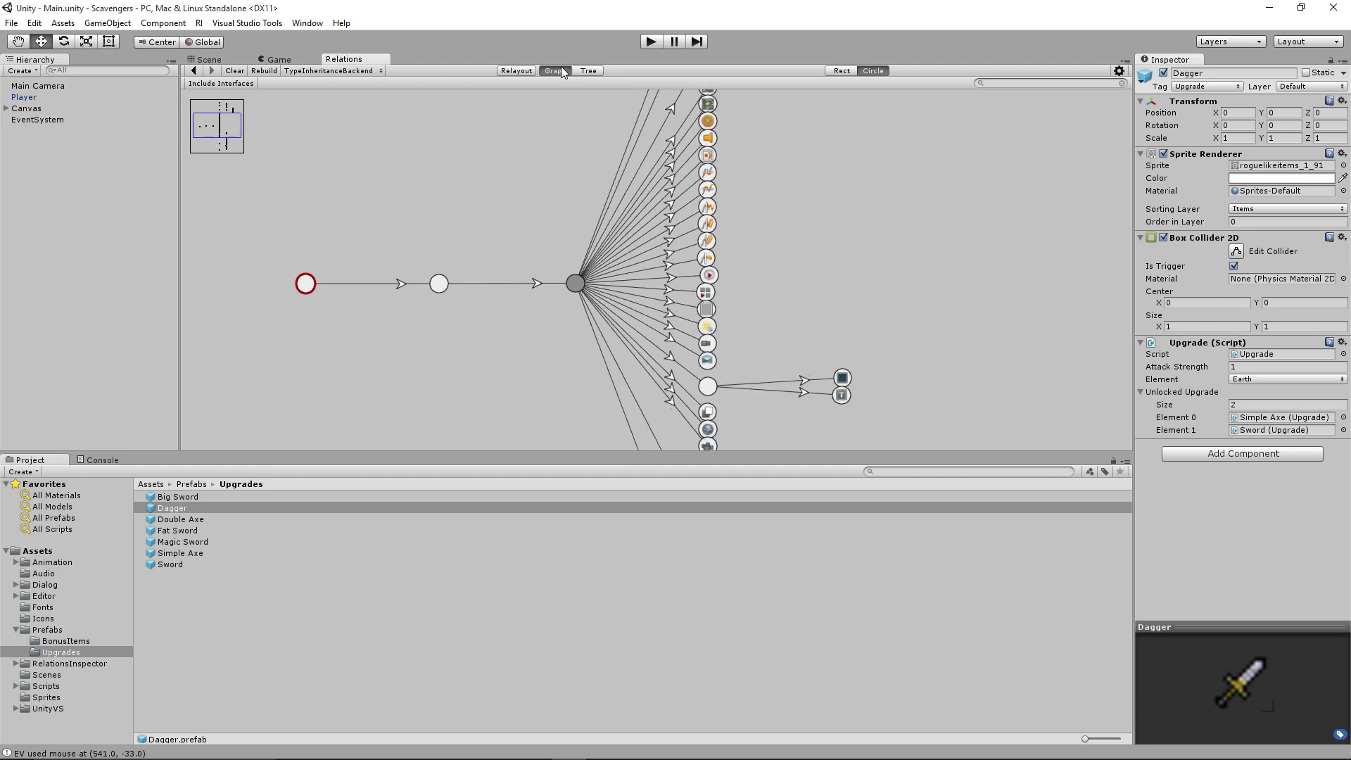
scroll(588, 303, "up", 3, "ctrl")
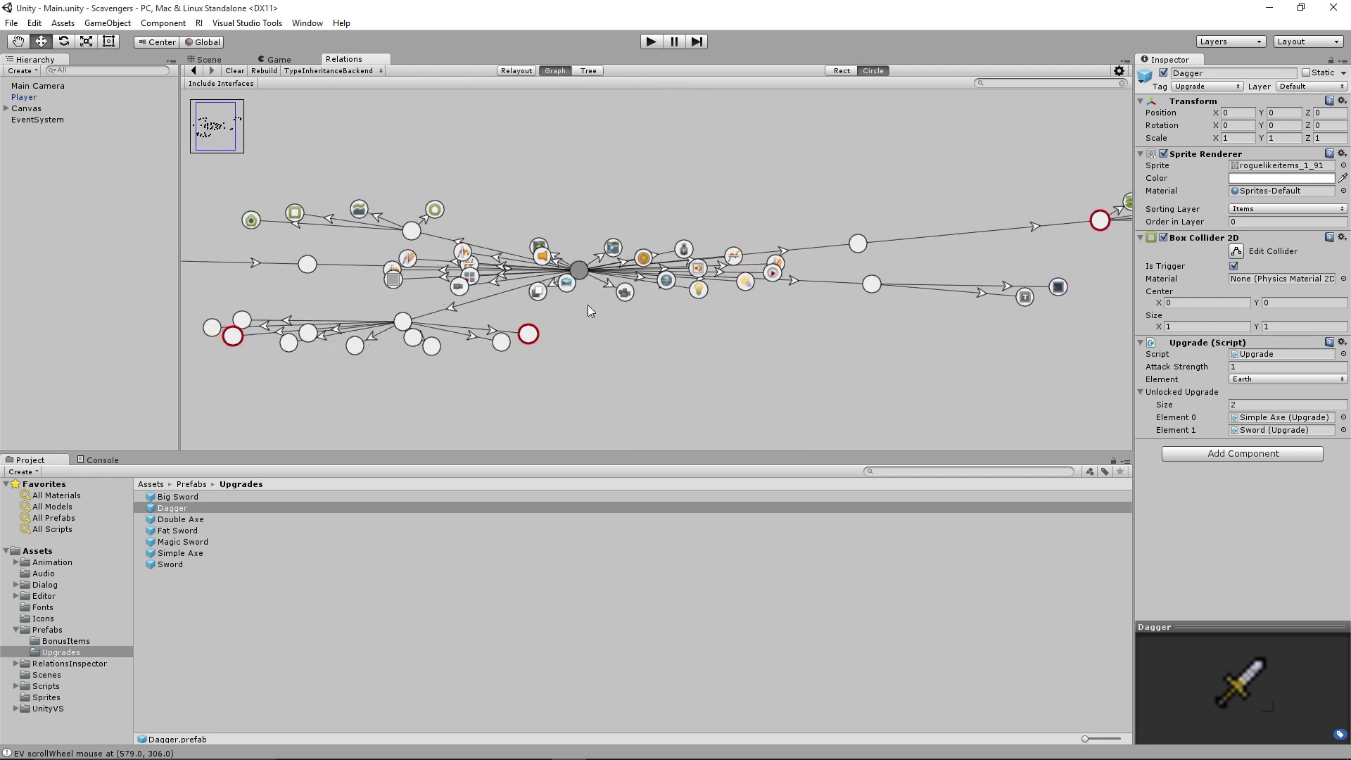
scroll(589, 303, "down", 6, "ctrl")
scroll(589, 304, "up", 6, "shift")
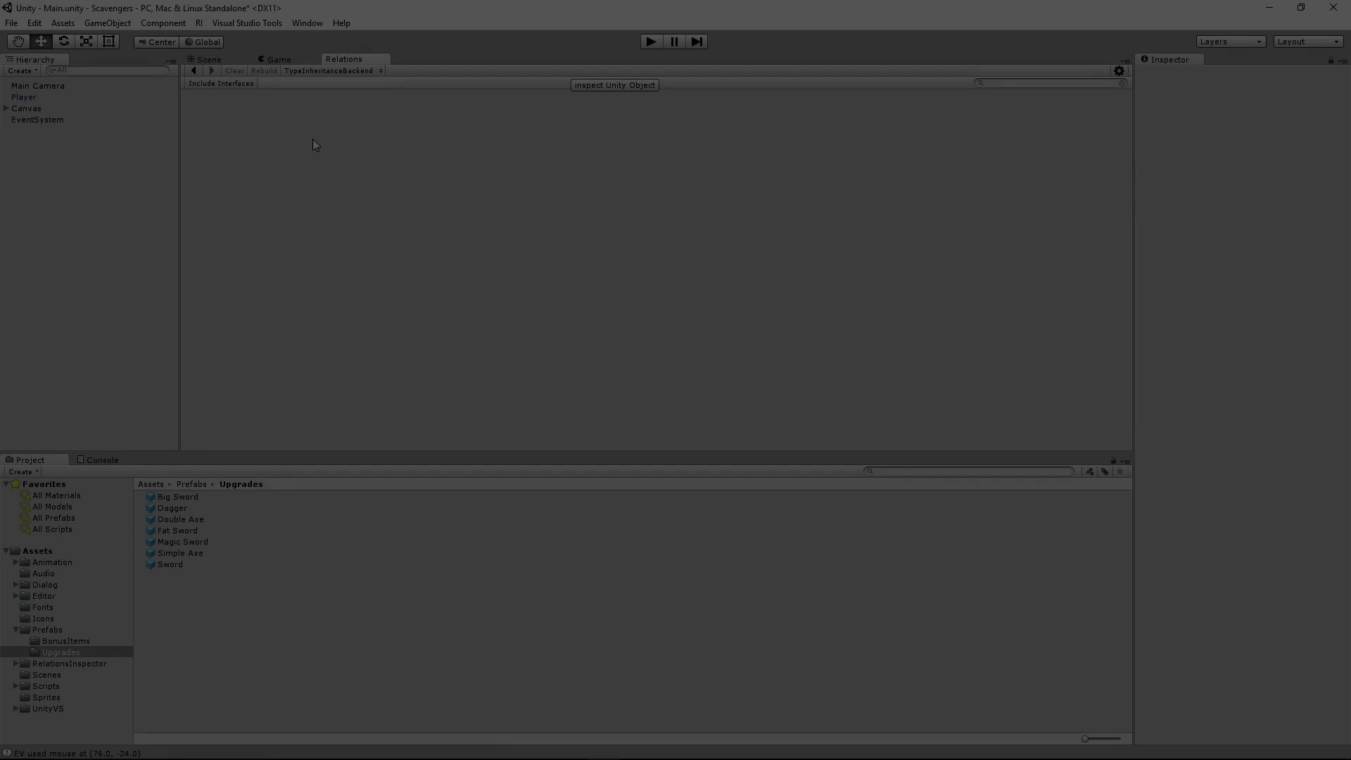
- Switch the relations graph to MergeMockupBackend and load its test graph
left_click(328, 70)
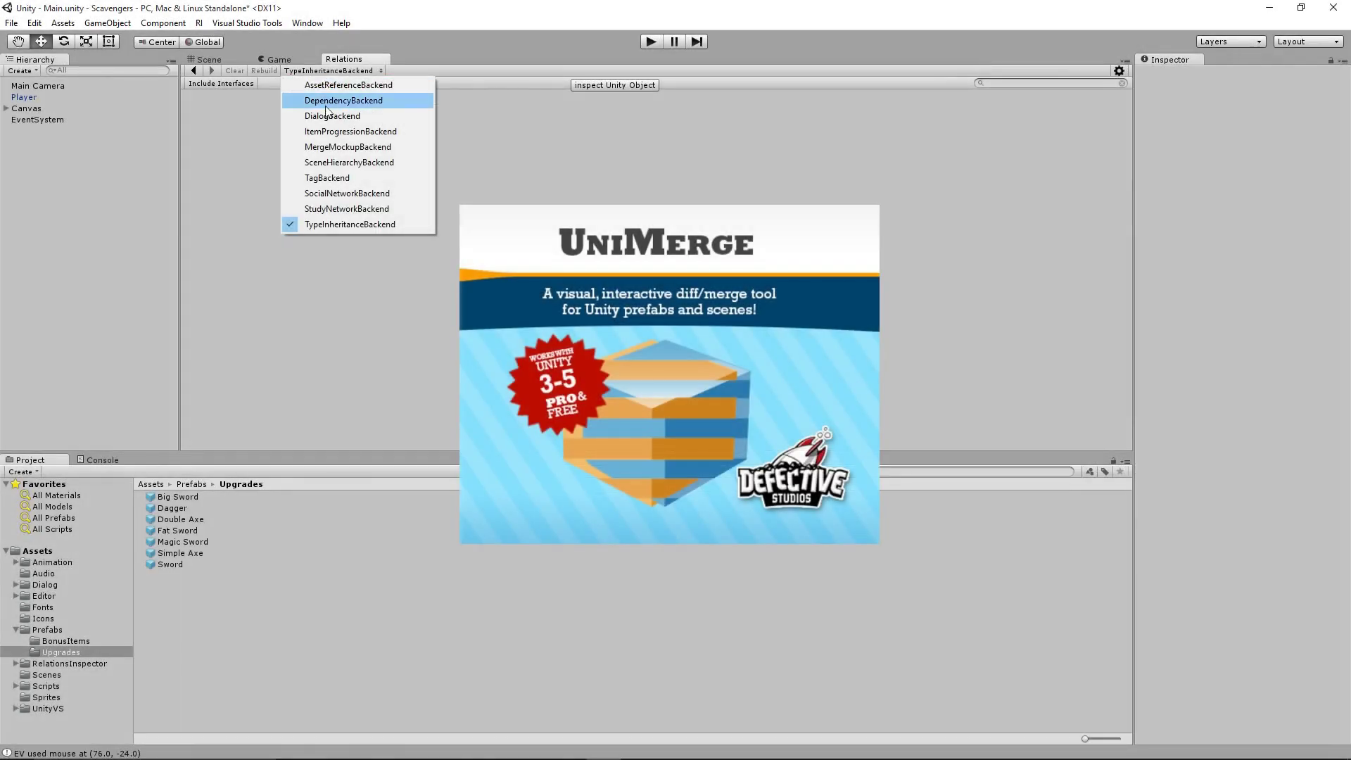
left_click(330, 147)
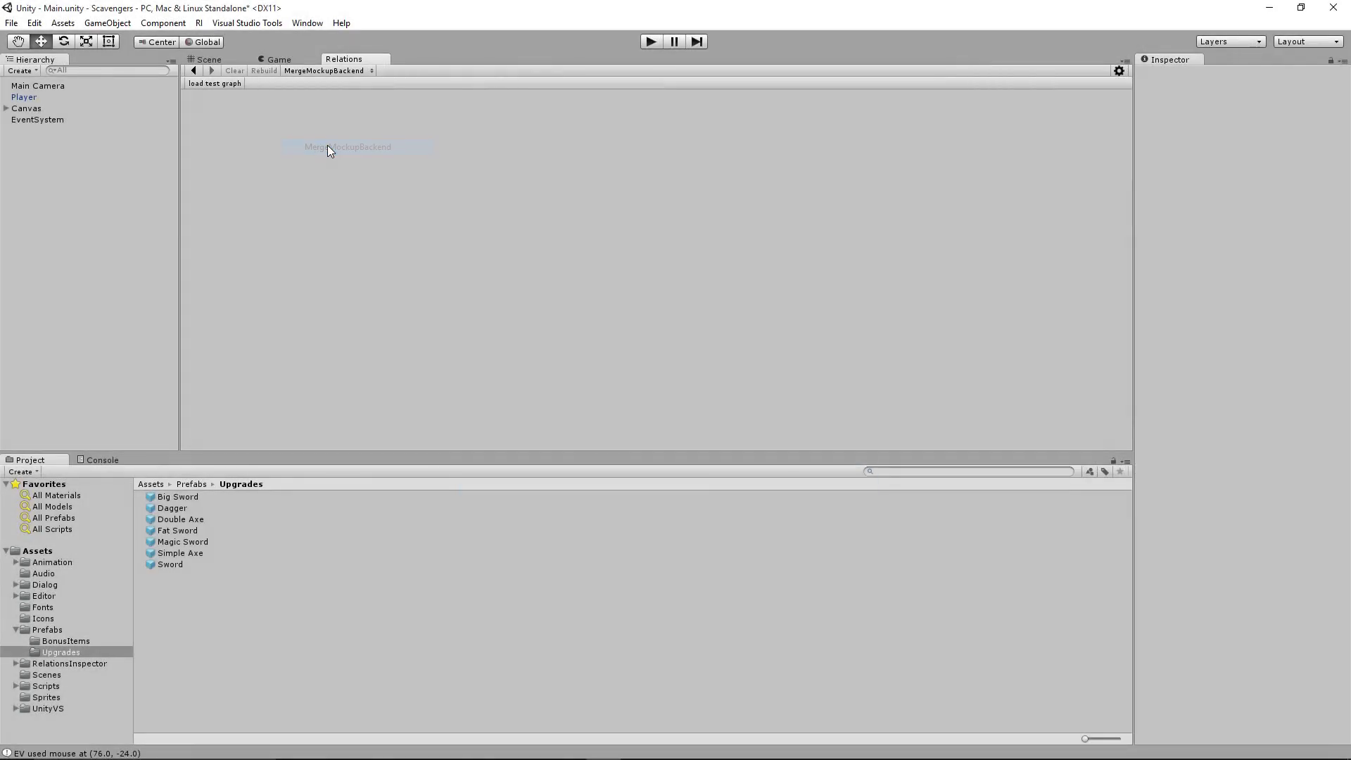
left_click(227, 84)
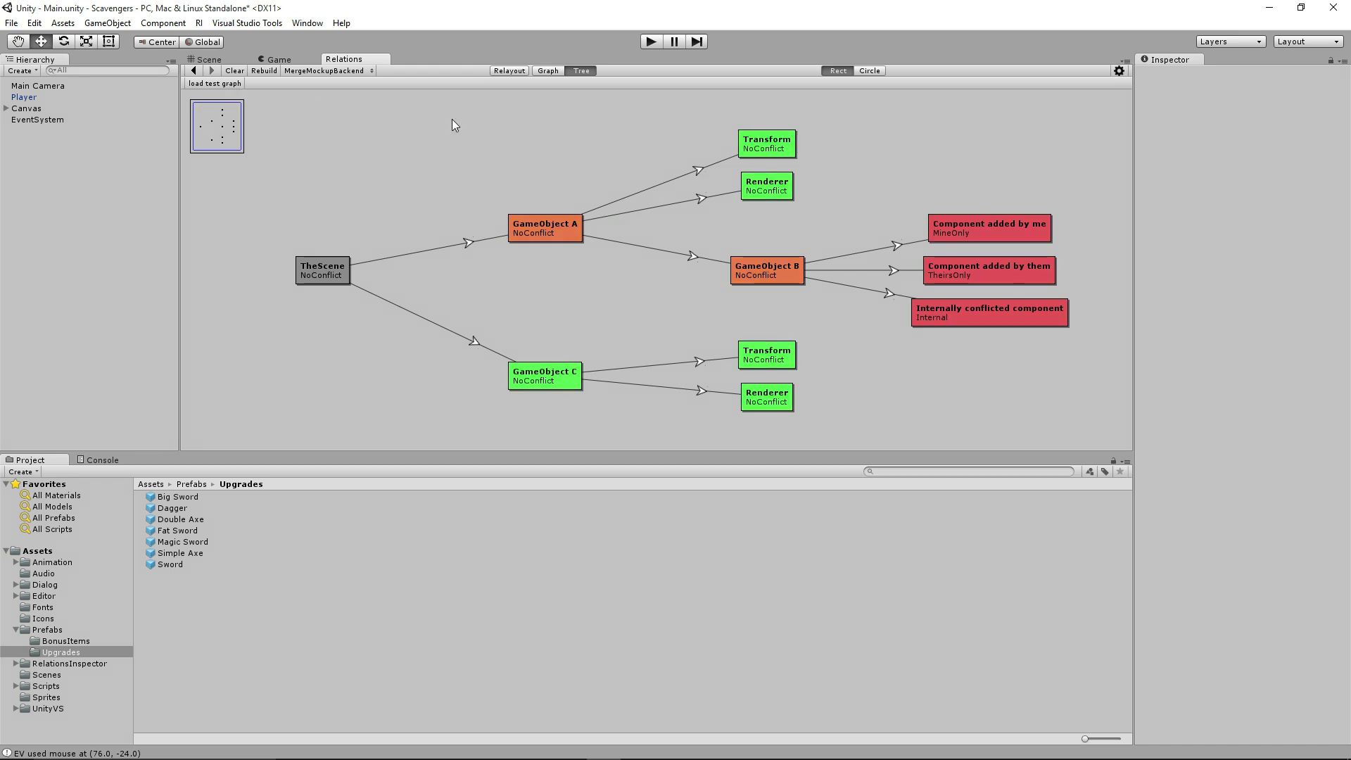
- Resolve GameObject B's merge conflicts by accepting both added components and accepting mine for the internally conflicted component
right_click(960, 221)
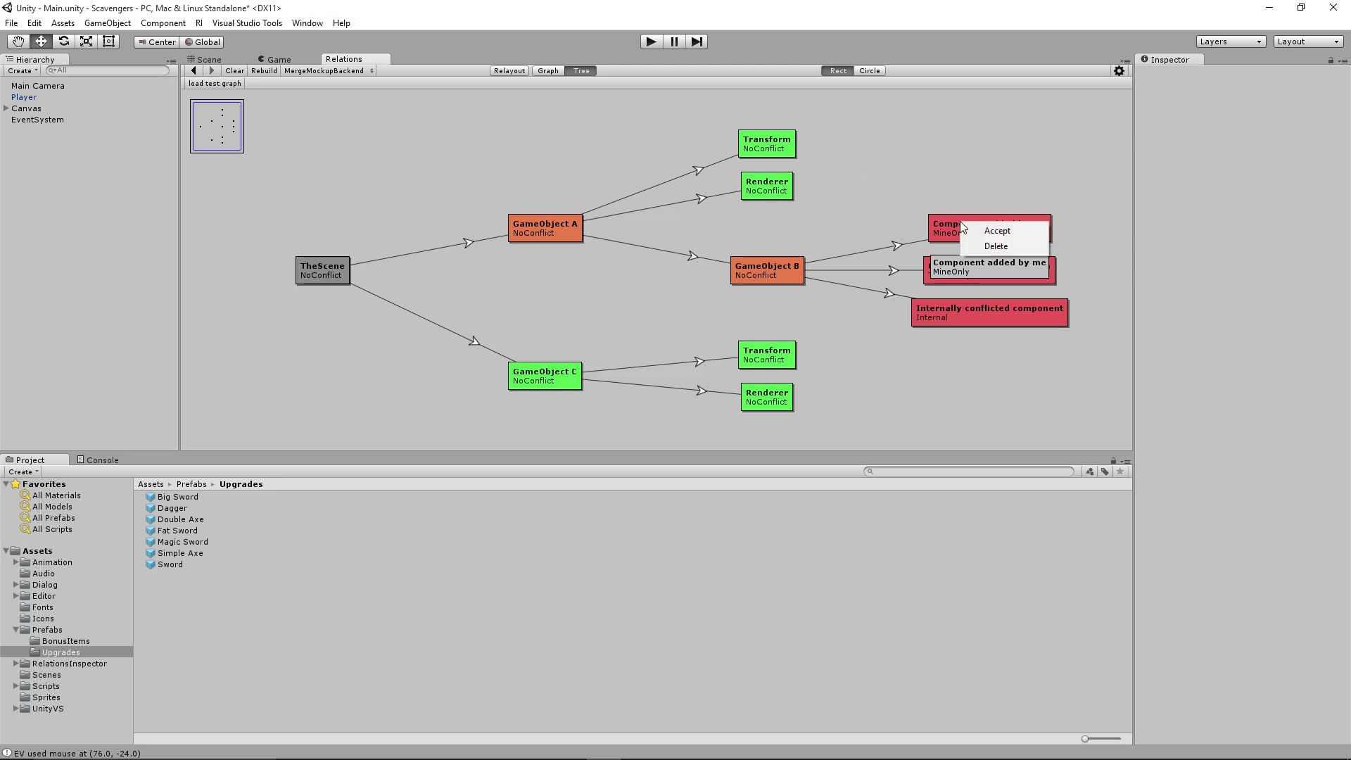
left_click(973, 228)
right_click(968, 263)
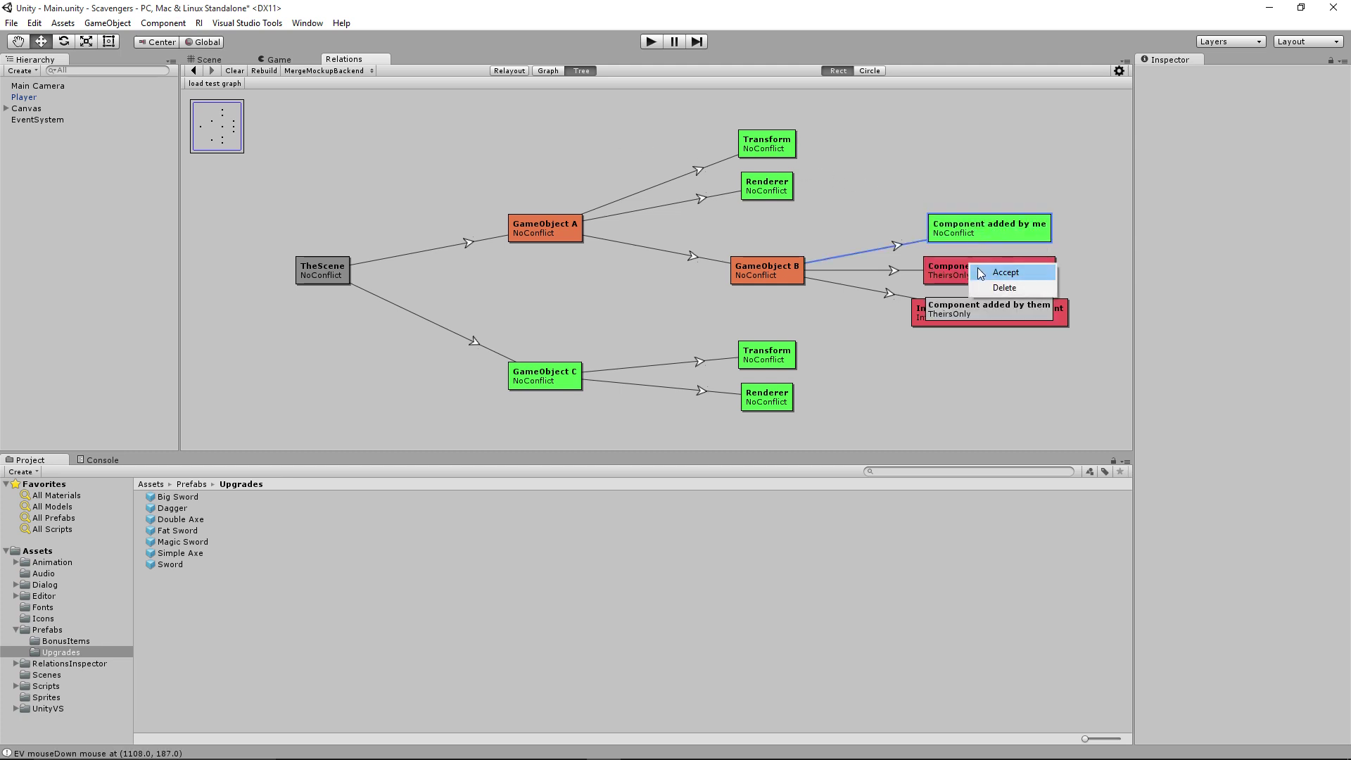
left_click(978, 268)
right_click(940, 304)
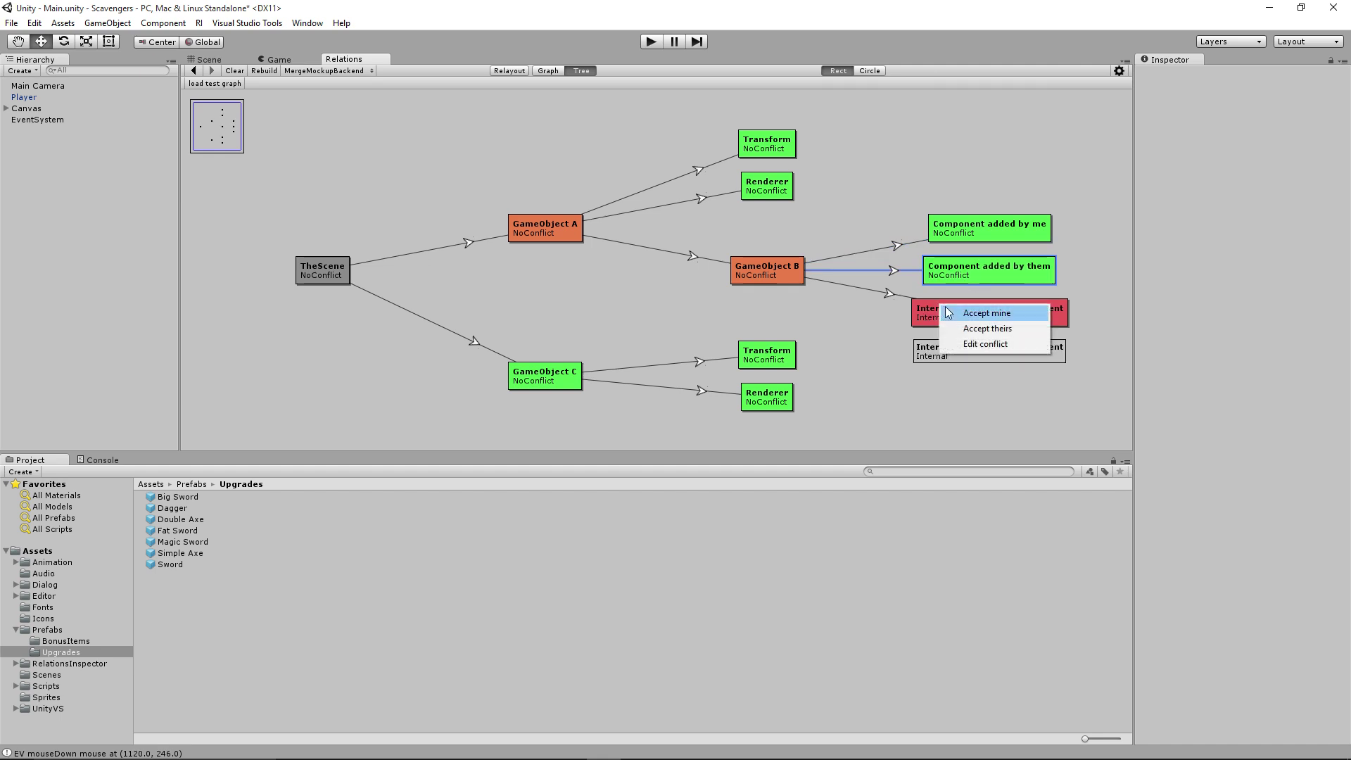
left_click(954, 311)
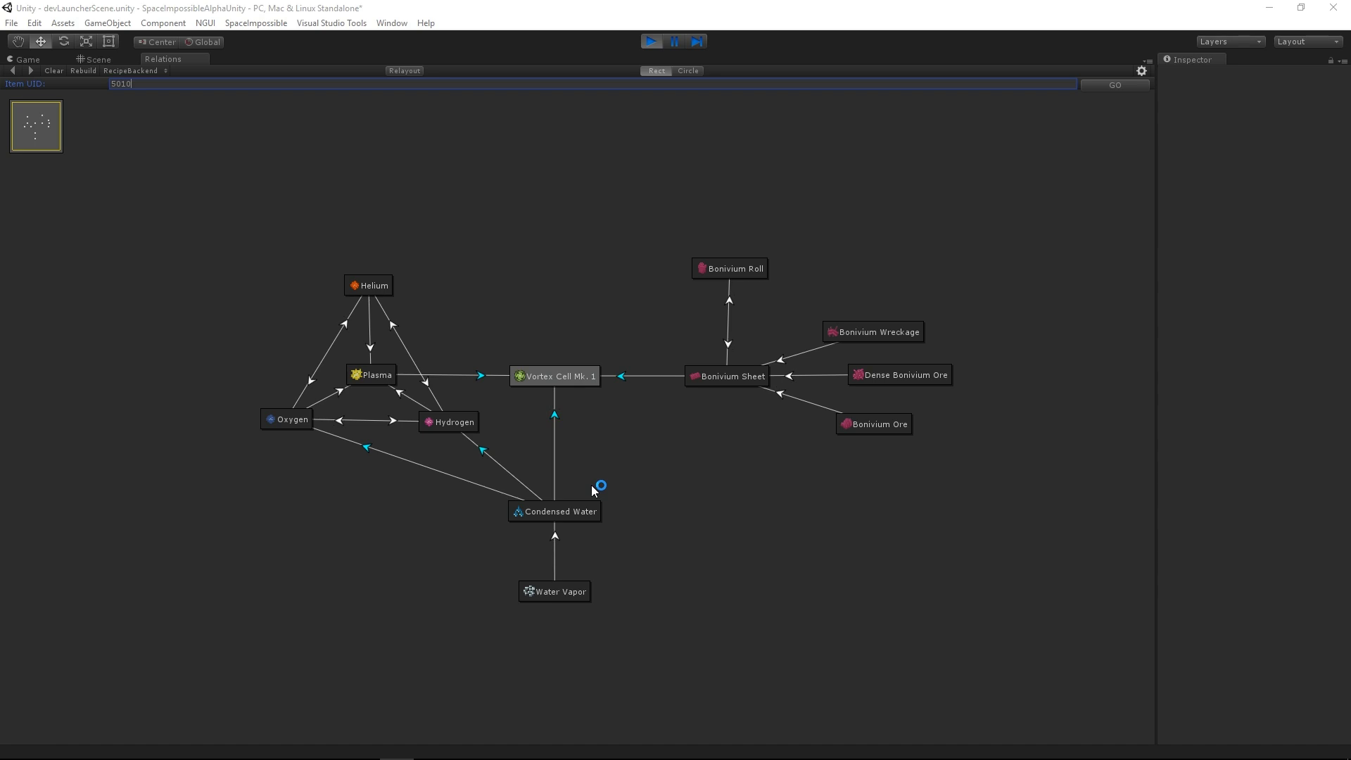
- View the lab behind the recipe link between Bonivium Sheet and Vortex Cell Mk. 1
mouse_move(560, 421)
mouse_move(572, 383)
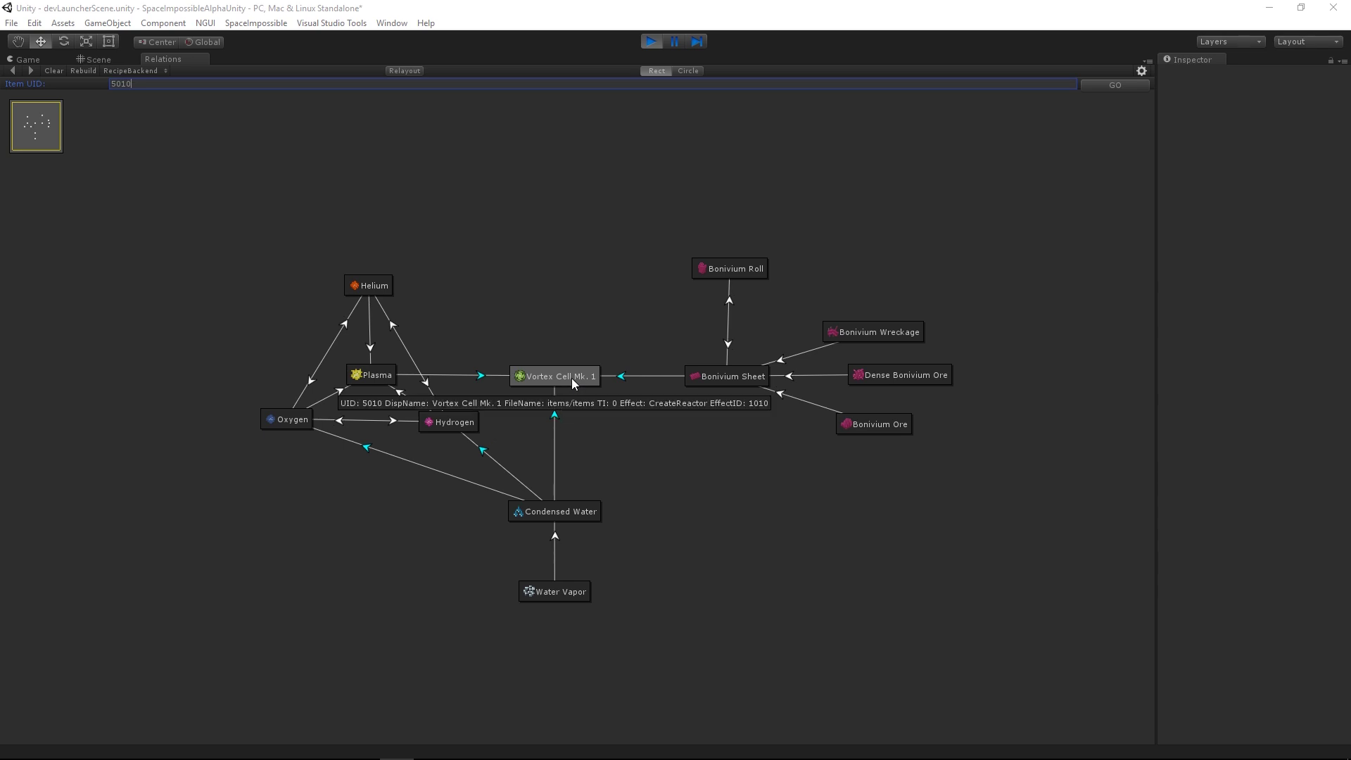
right_click(623, 378)
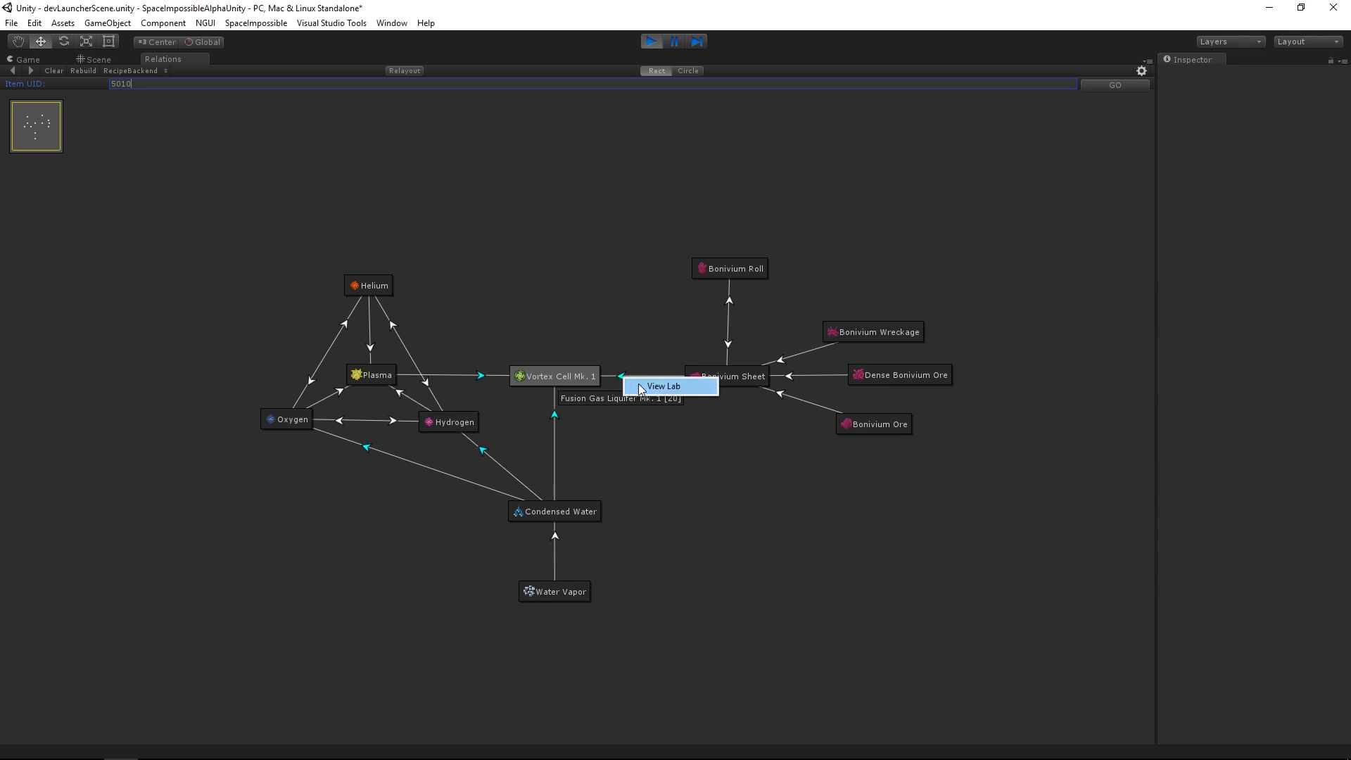
left_click(639, 387)
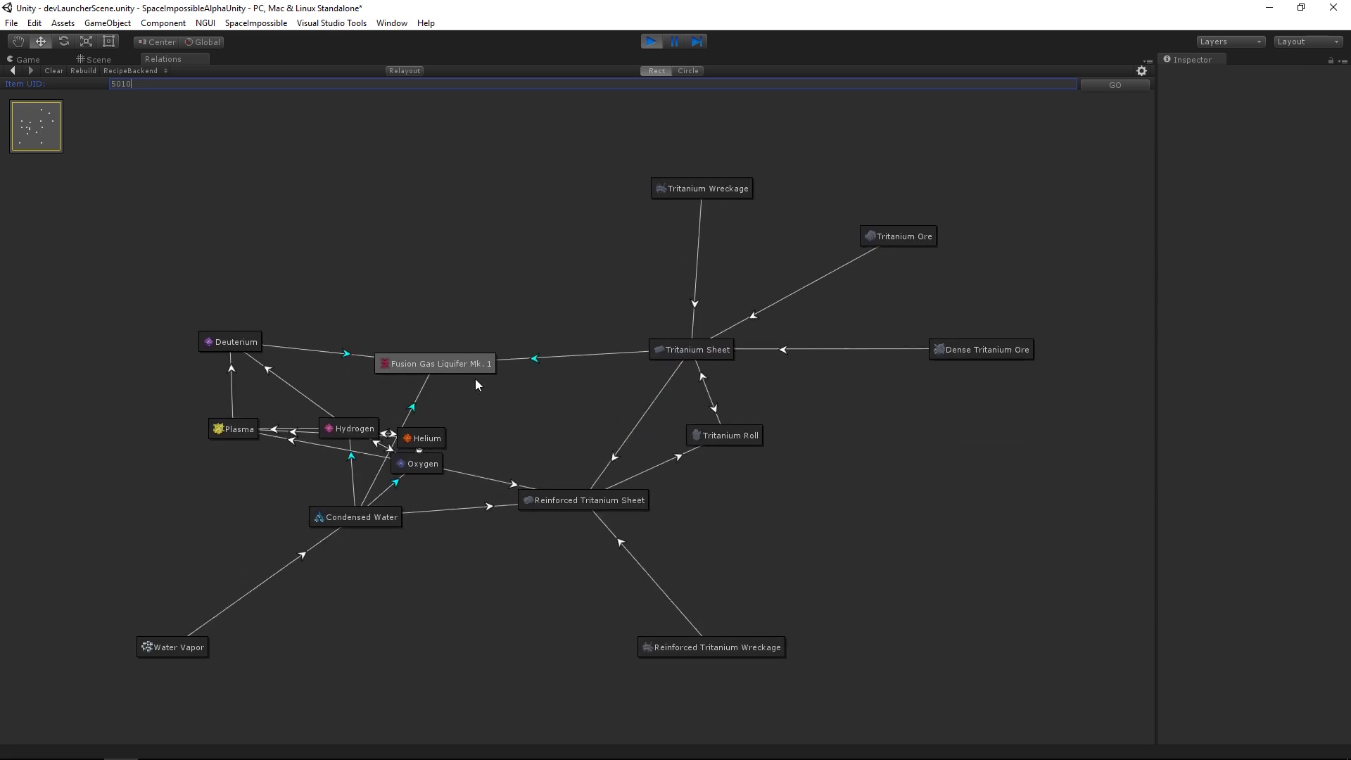
- Rearrange the Fusion Gas Liquifer Mk. 1, Tritanium Sheet, Tritanium Roll, Helium, Hydrogen and Plasma nodes to untangle the recipe graph
left_click_drag(464, 365, 563, 373)
mouse_move(684, 359)
left_click_drag(684, 359, 705, 325)
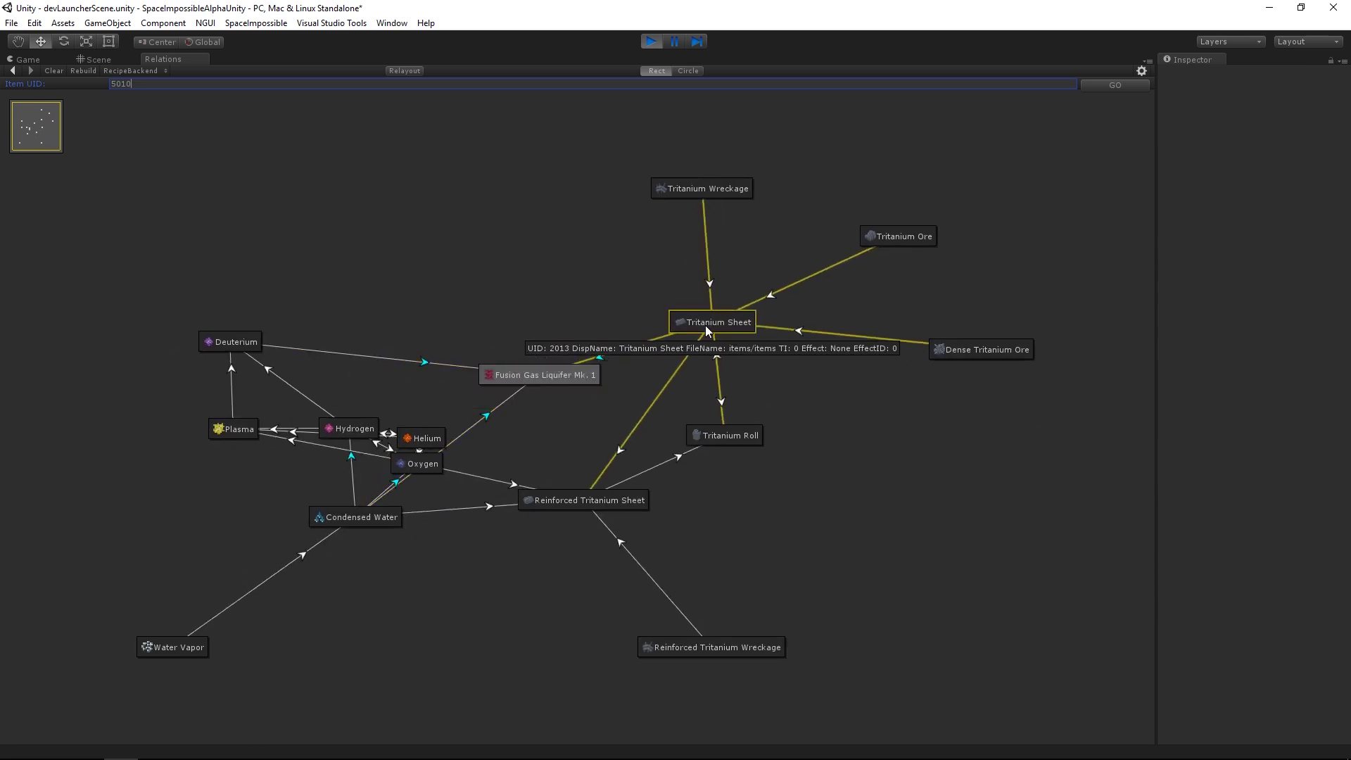
mouse_move(731, 442)
left_mouse_down()
mouse_move(750, 470)
mouse_move(734, 453)
left_mouse_up()
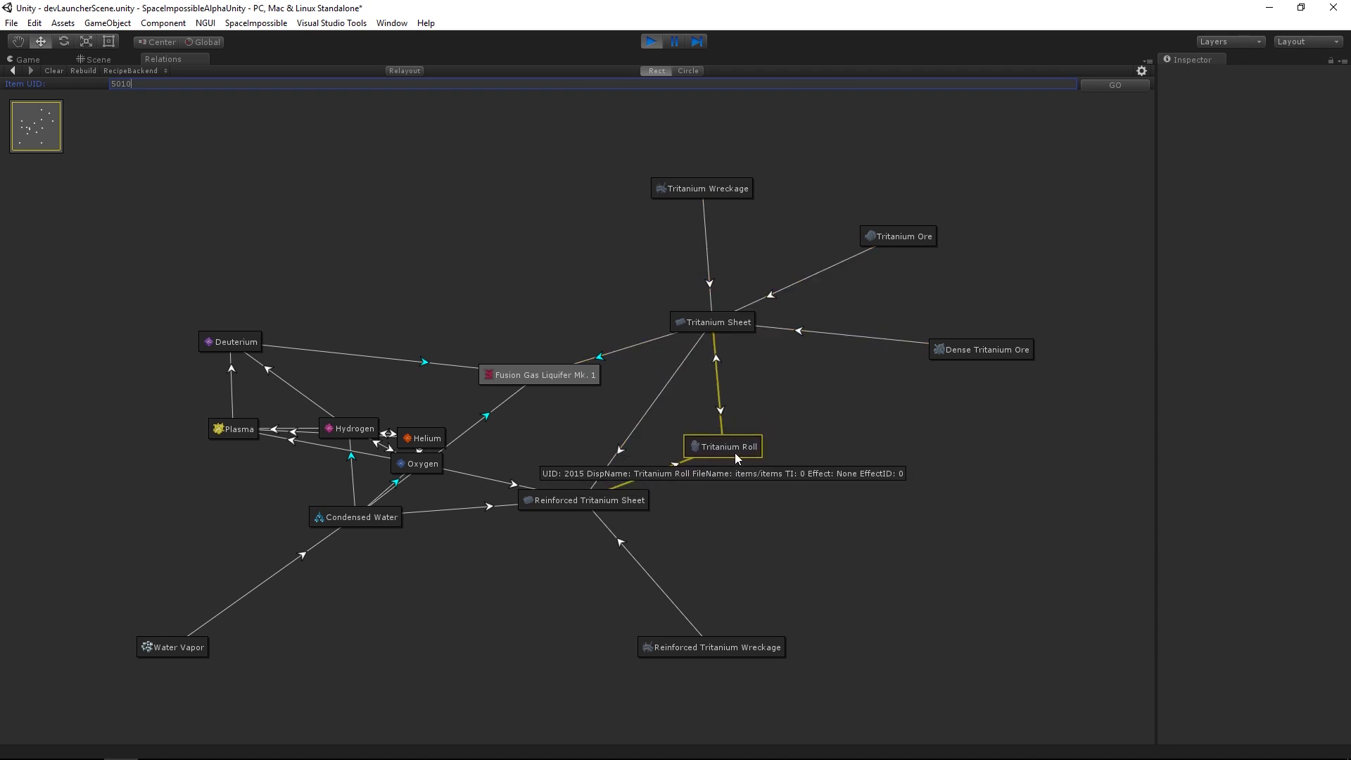
left_click_drag(424, 442, 228, 512)
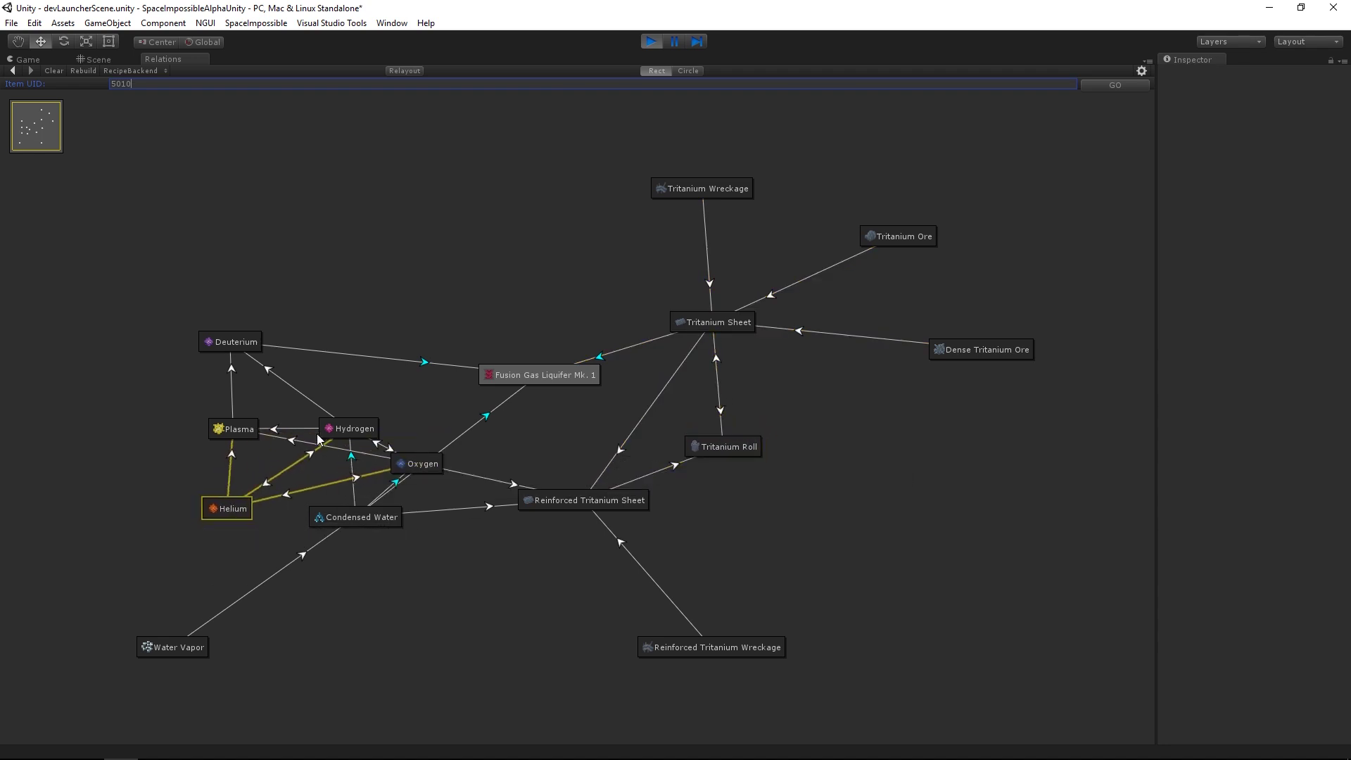
left_click_drag(339, 431, 310, 403)
left_click_drag(242, 432, 185, 416)
- Isolate the Hydrogen item in the recipe graph
right_click(332, 392)
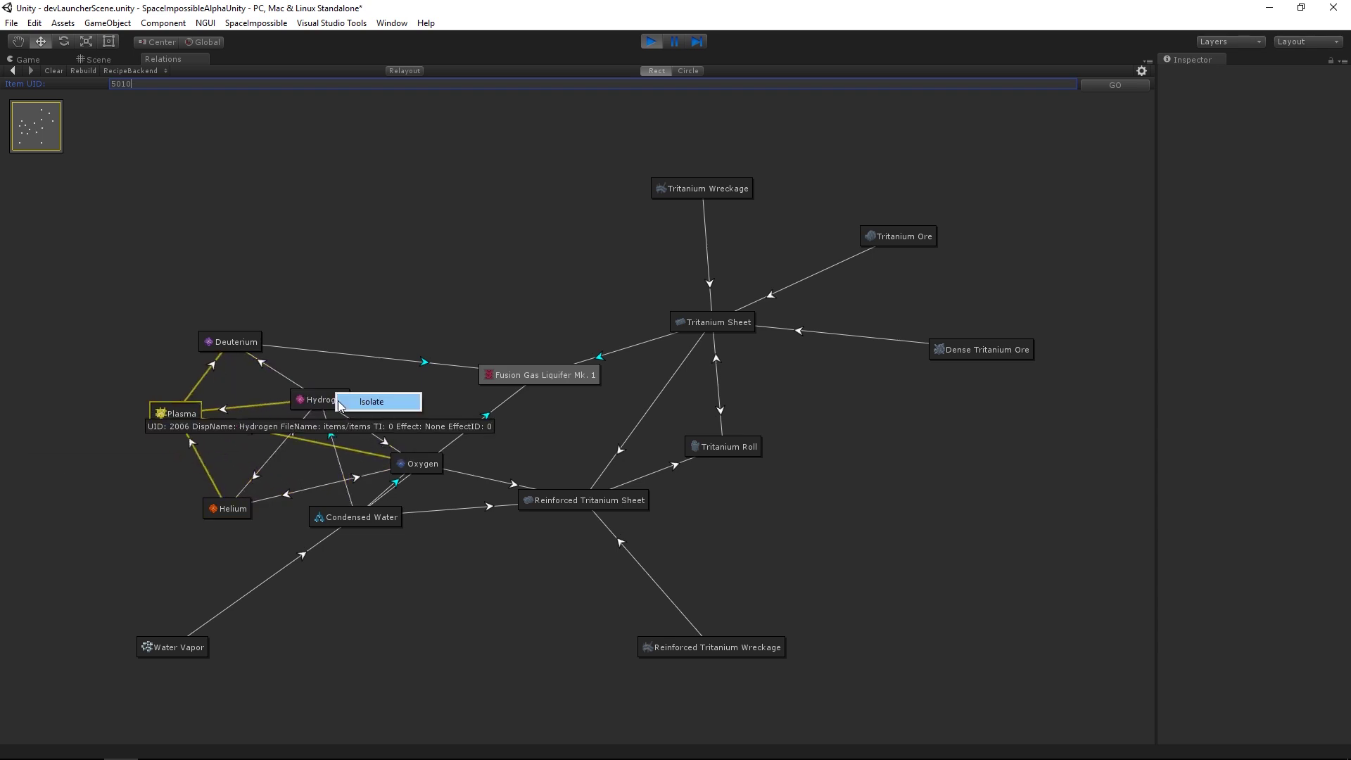
left_click(312, 405)
right_click(324, 402)
left_click(366, 413)
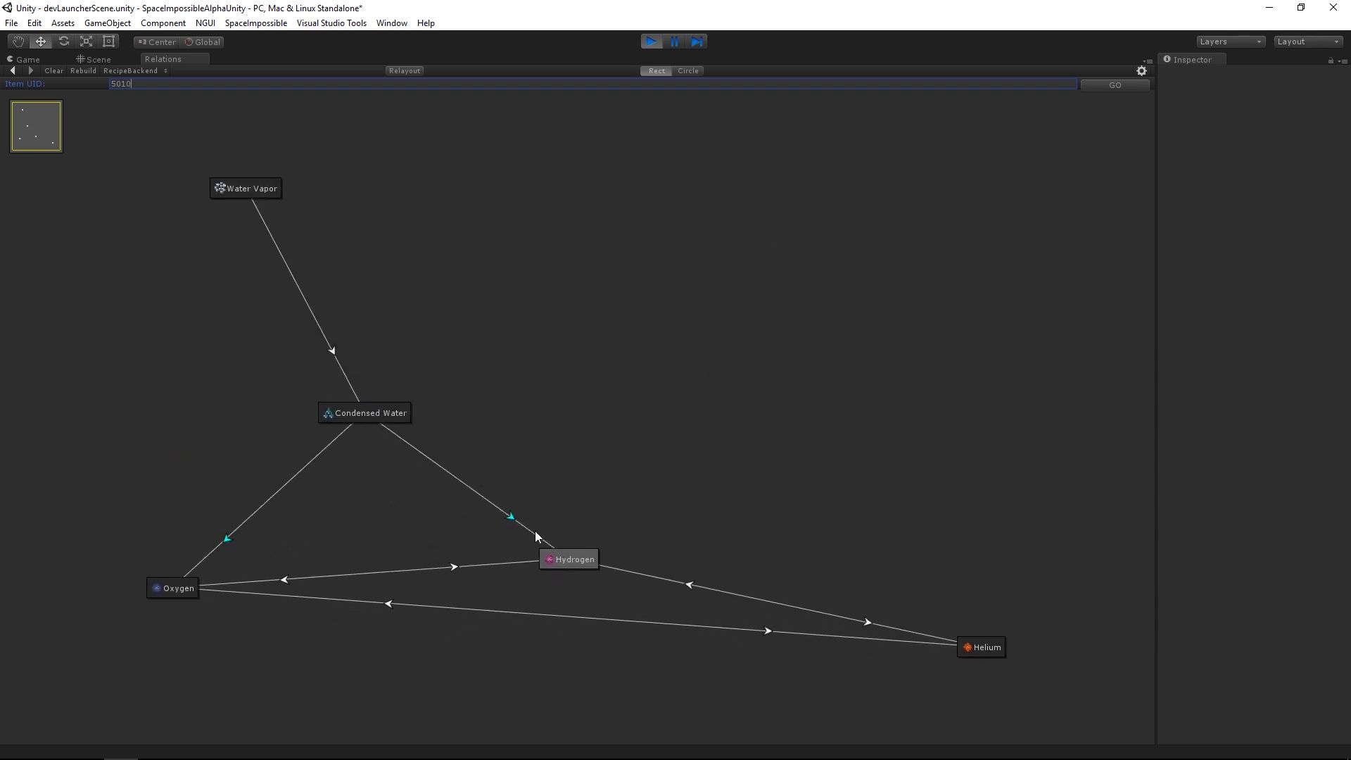
- Move Hydrogen up with Helium directly beneath it, and view the lab for the link from Condensed Water to Hydrogen
left_click_drag(563, 561, 587, 457)
left_click_drag(985, 648, 595, 610)
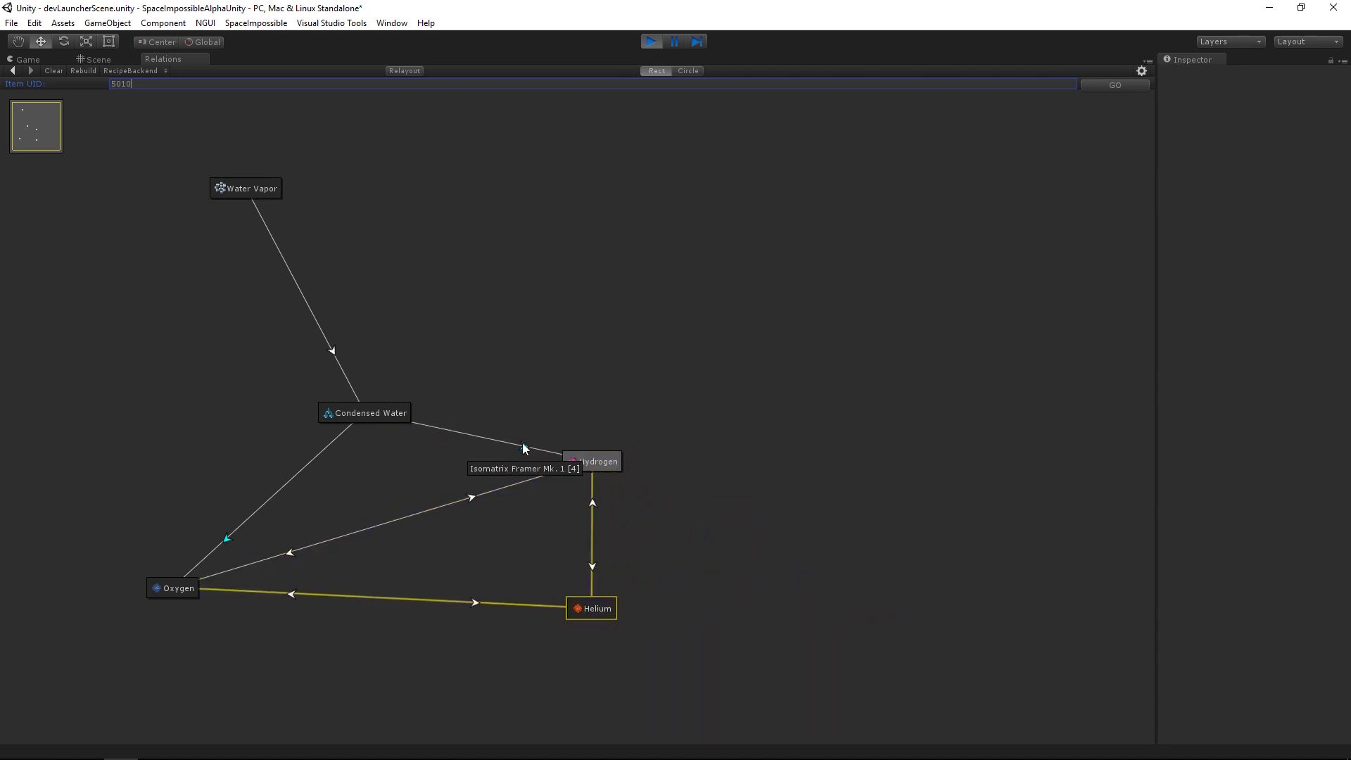
right_click(538, 450)
left_click(540, 454)
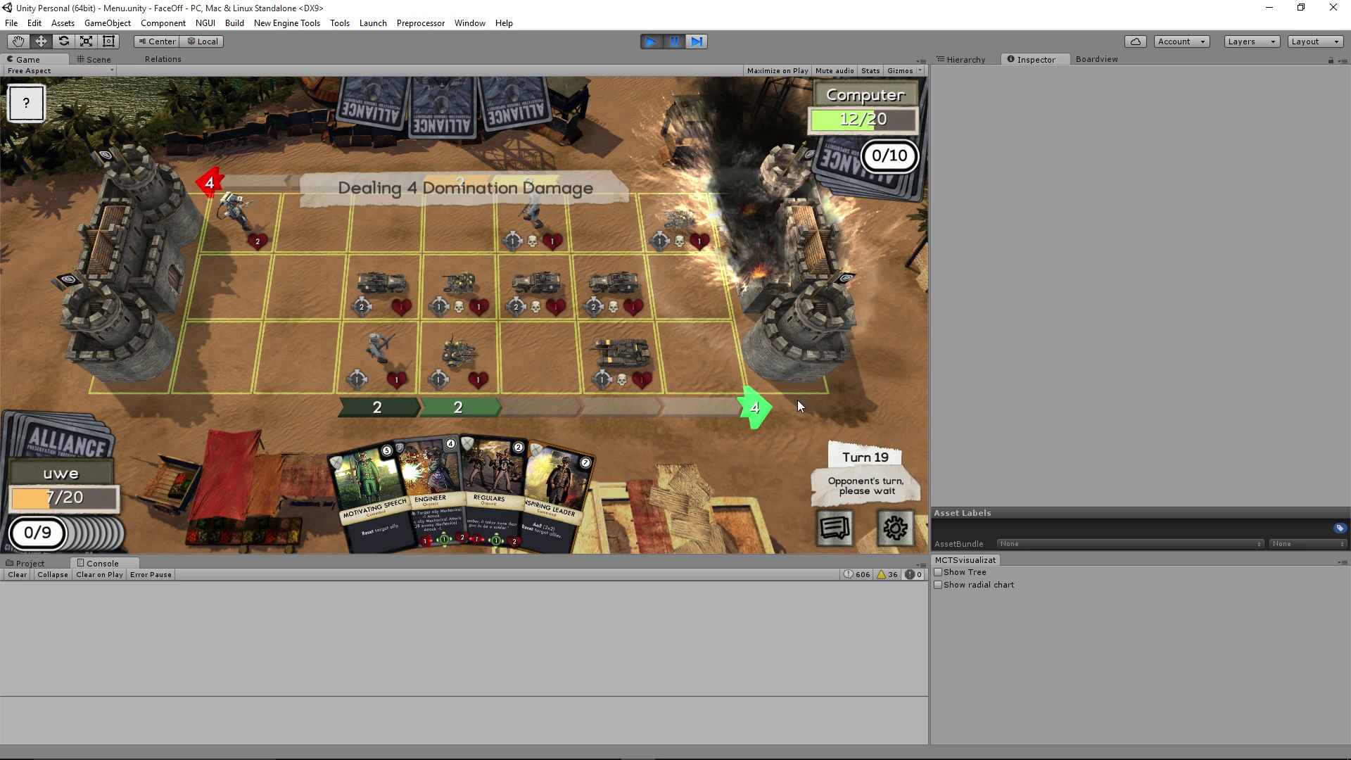
- Show the MCTS tree and fold the siblings of the Light Artillery card attack node targeting (0, 3)
left_click(940, 572)
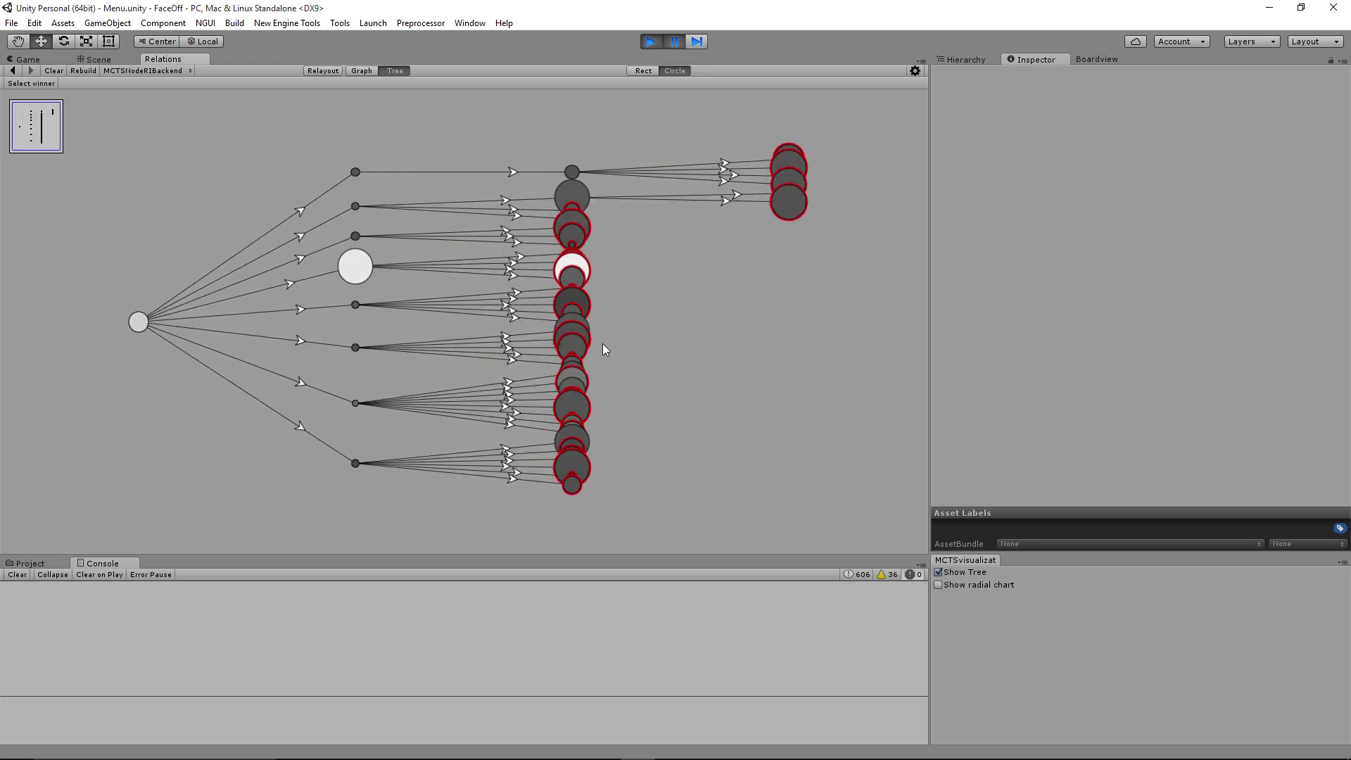
left_click(361, 273)
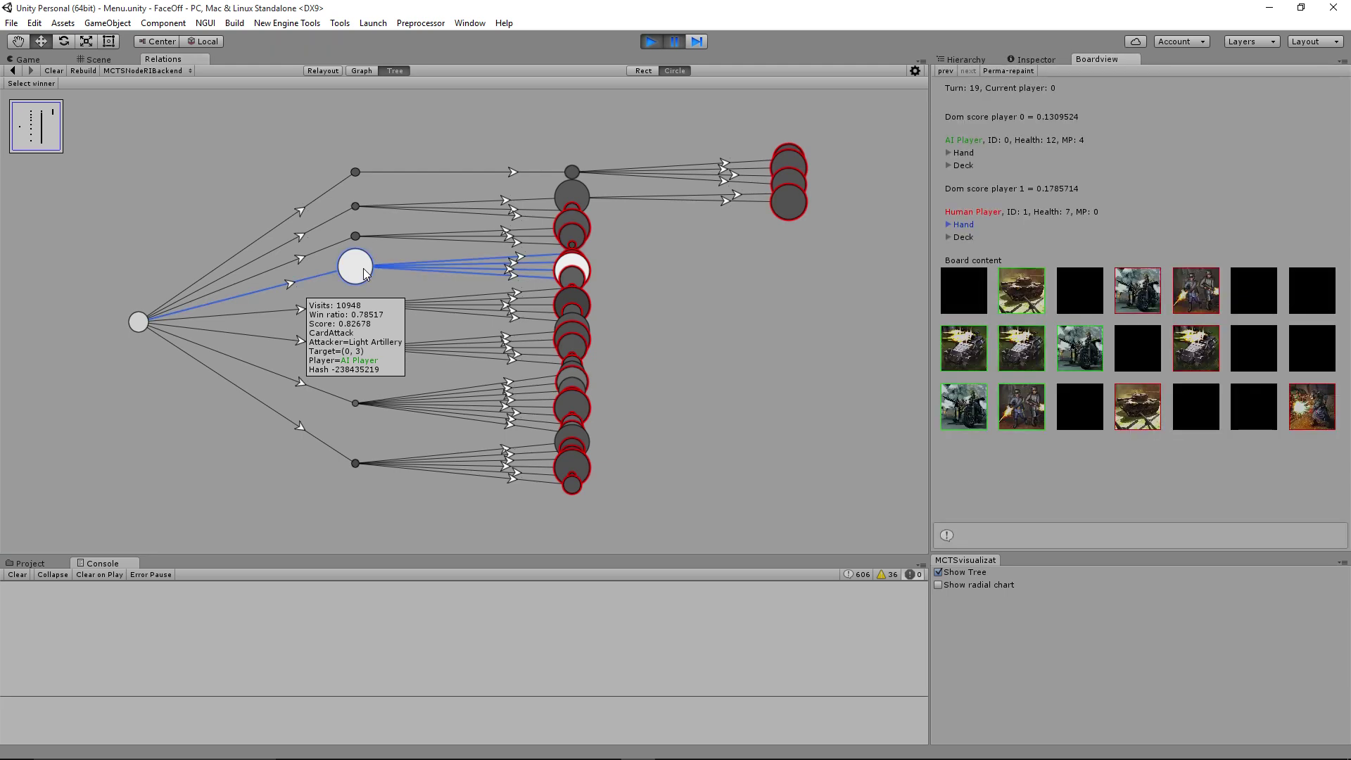
right_click(365, 273)
left_click(391, 294)
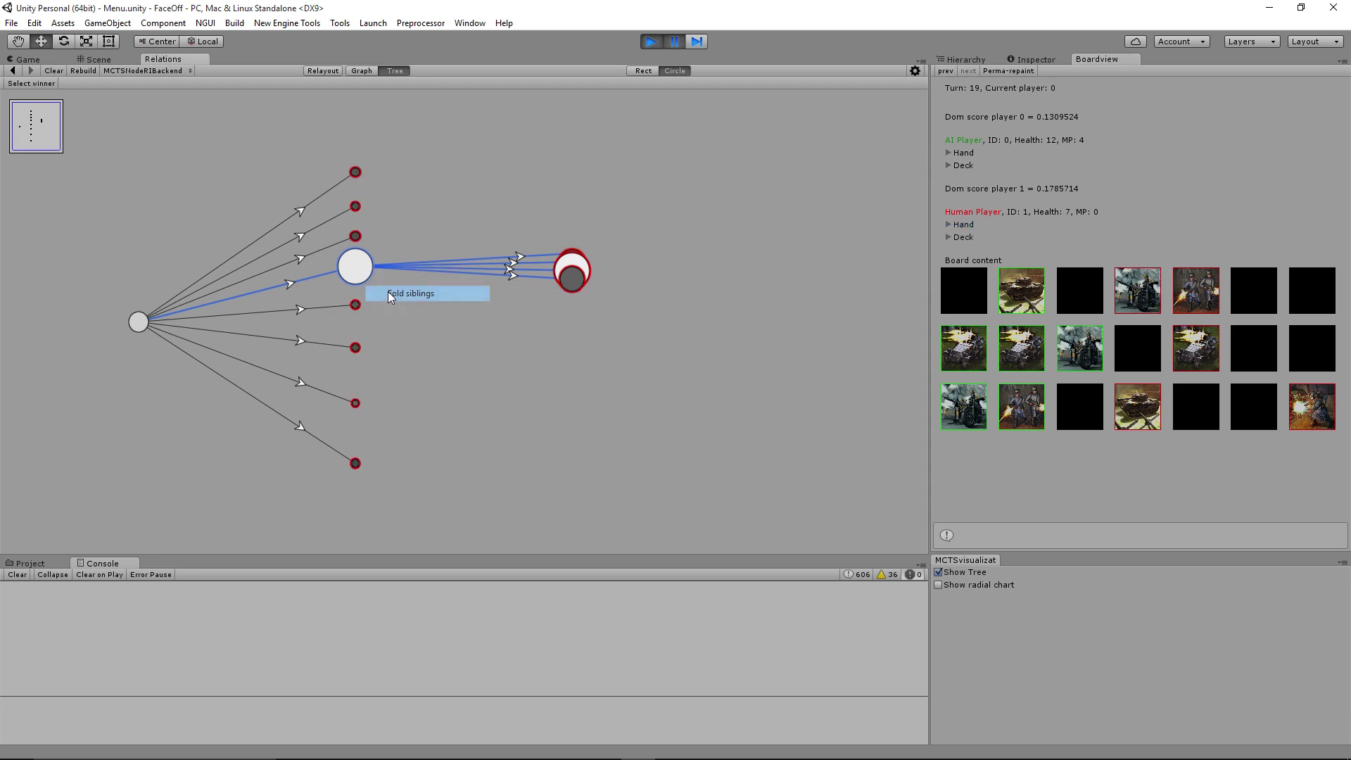
- Expand the BMW R-75 move node from (1, 2) to (1, 3) and relayout the tree
right_click(584, 261)
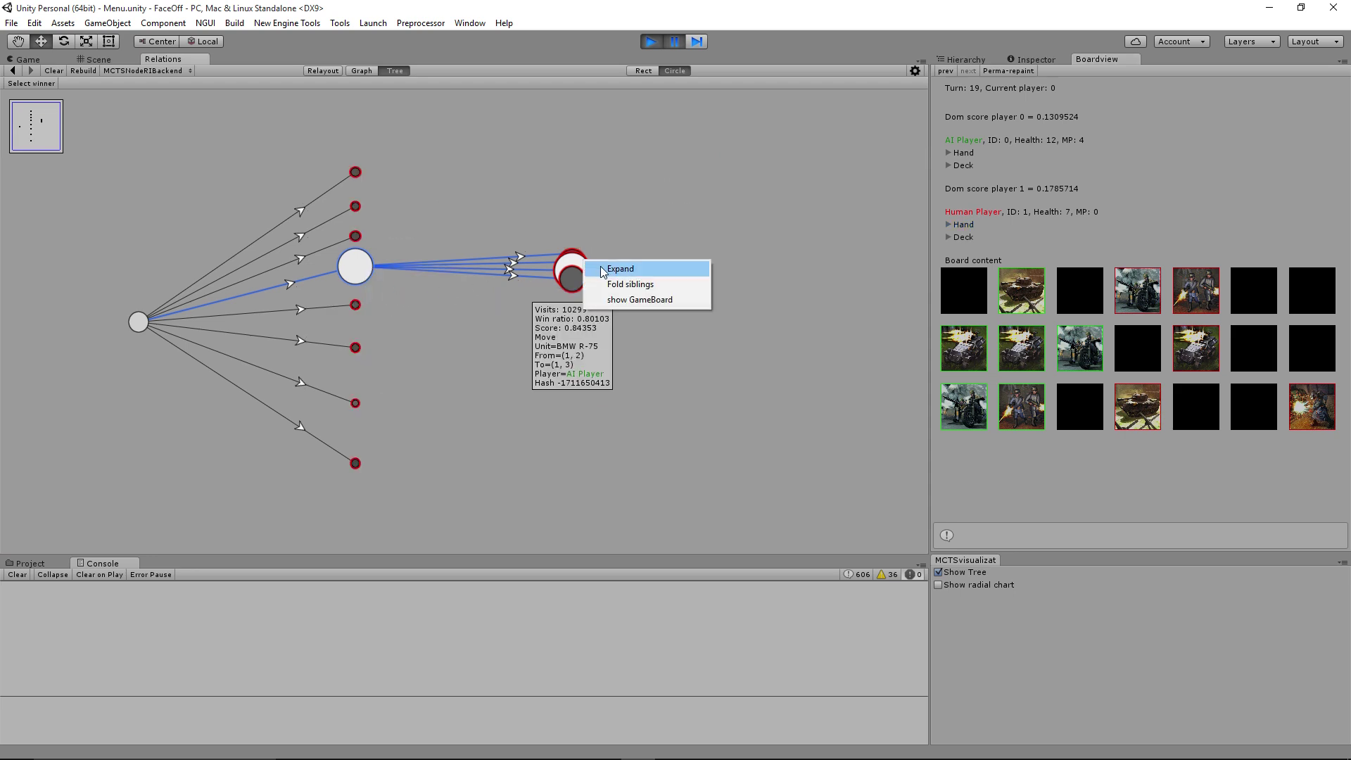
left_click(602, 270)
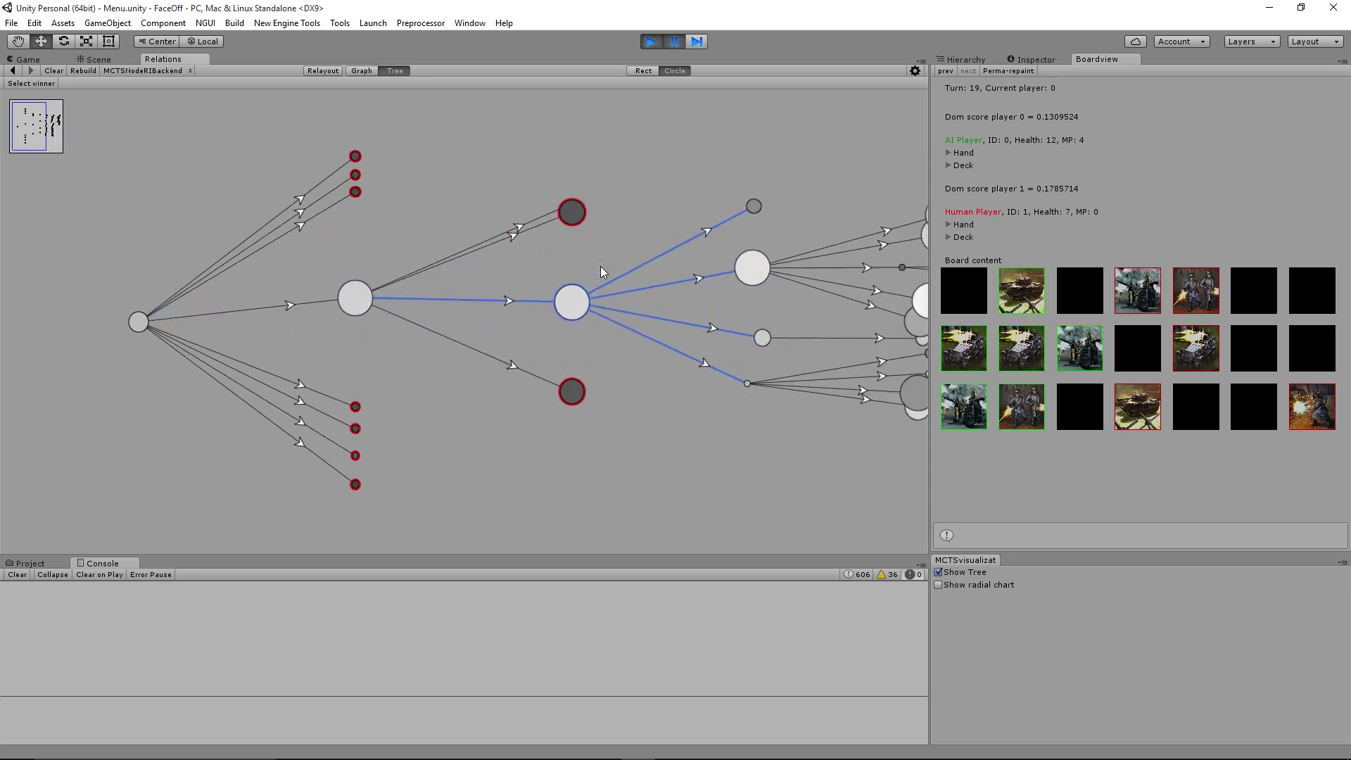
left_click(332, 70)
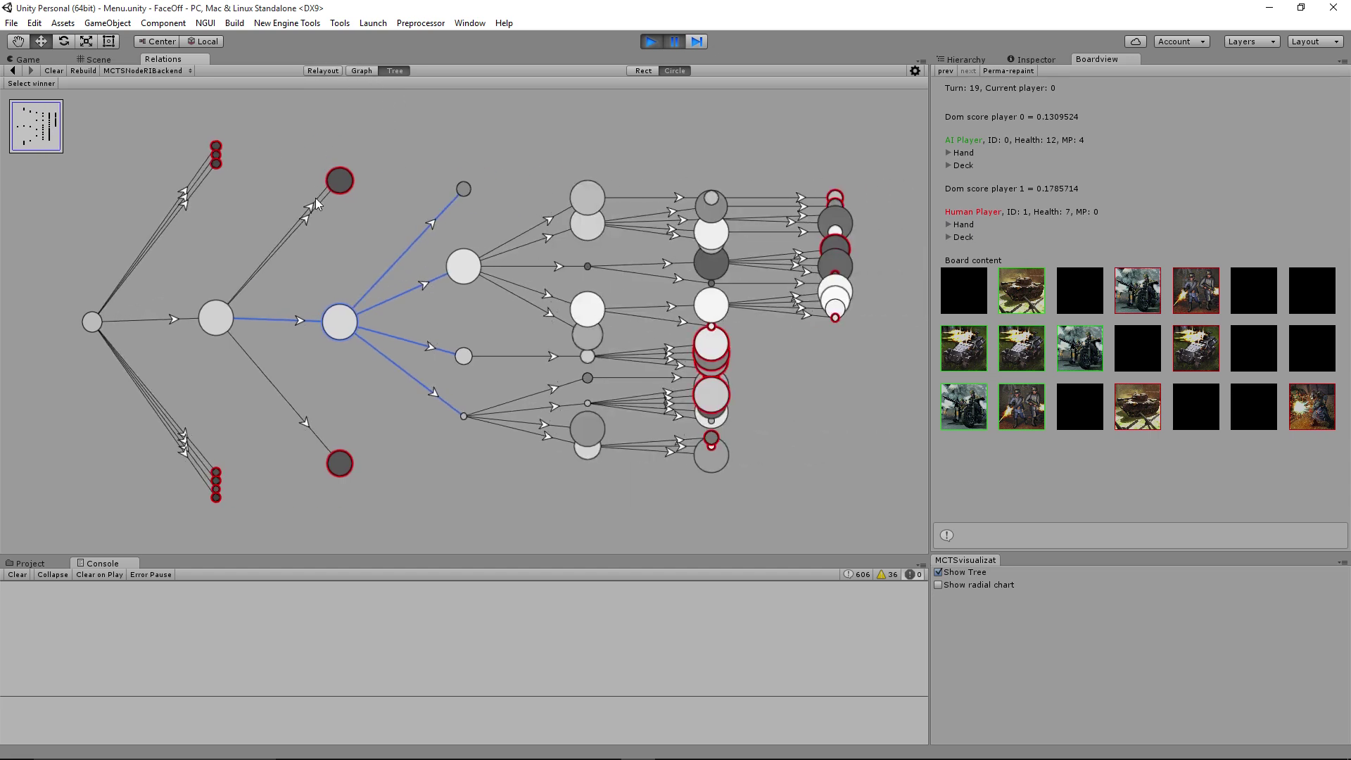
- View the board states of the Half-track move from (1, 1) to (1, 2), its brightest child node and that child's large follow-up node
left_click(462, 267)
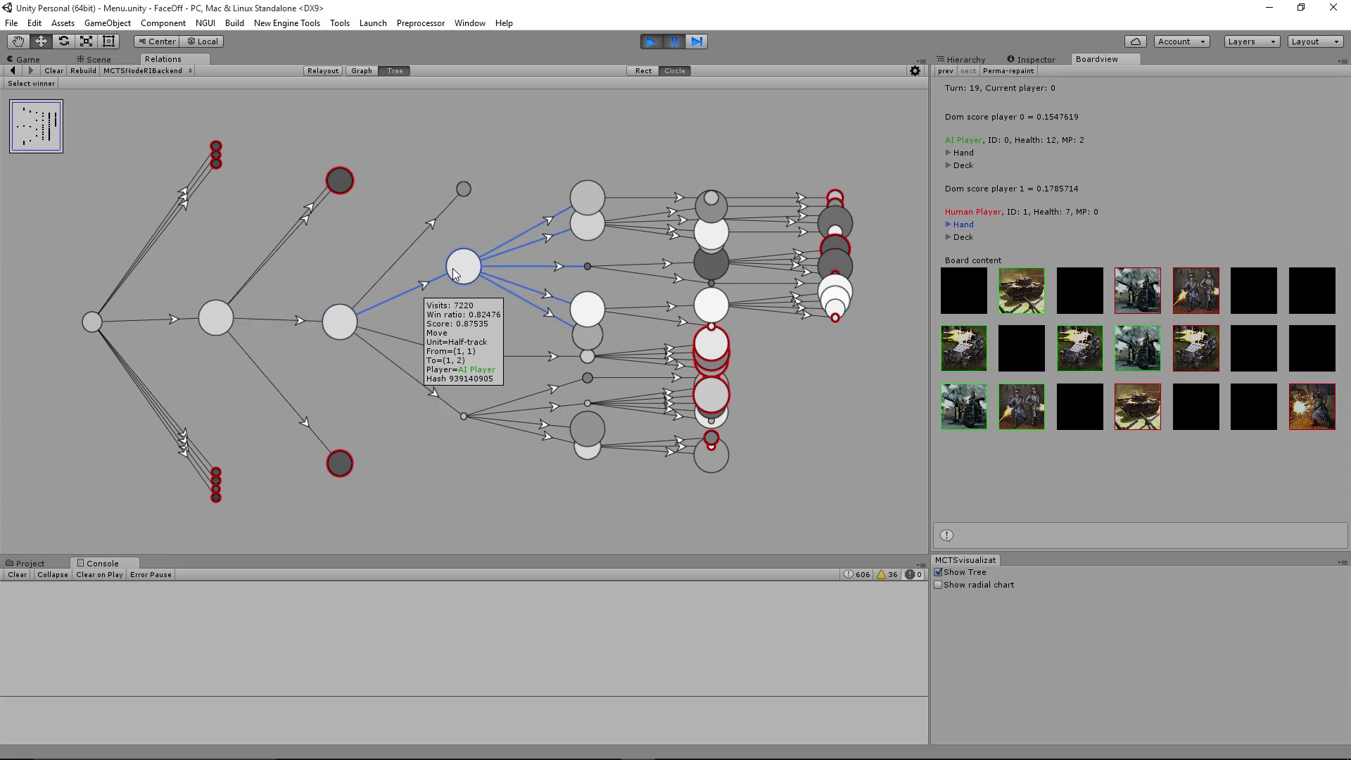
left_click(583, 316)
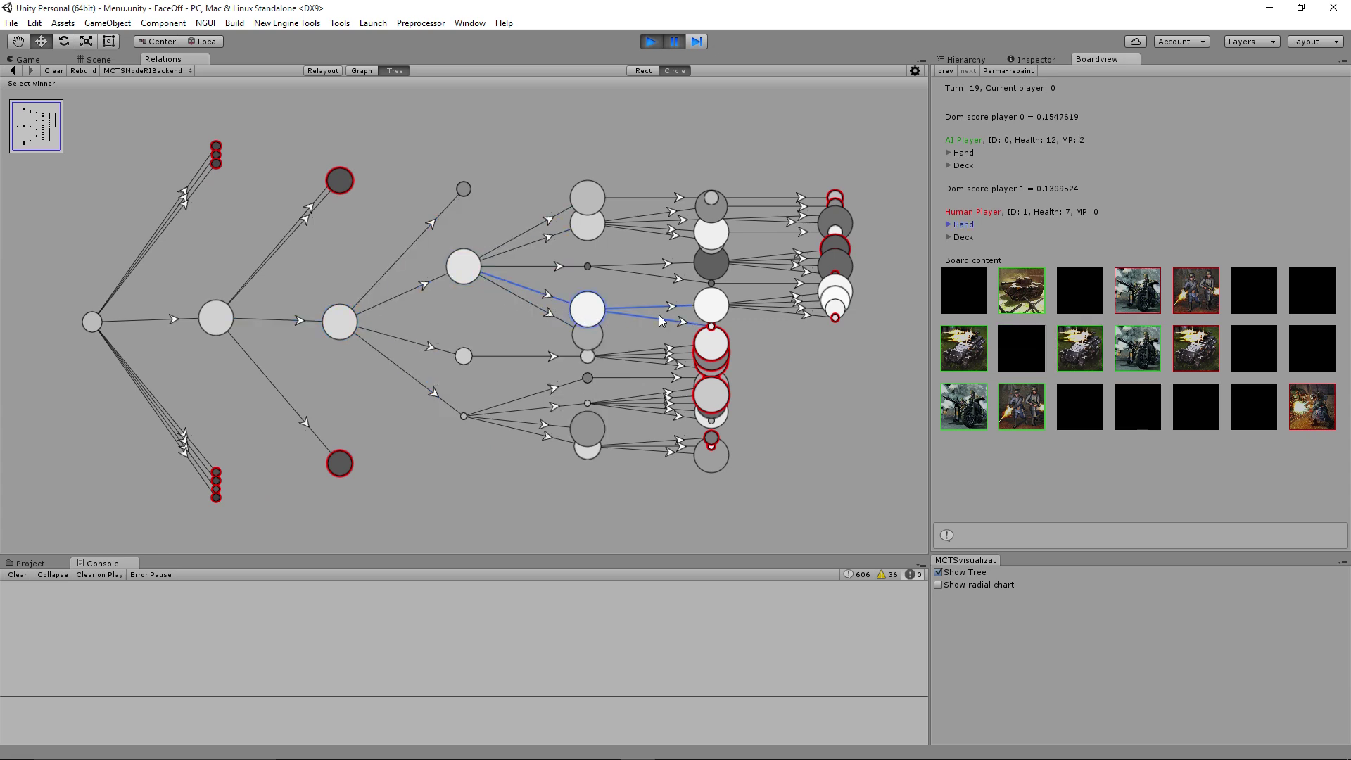
left_click(709, 314)
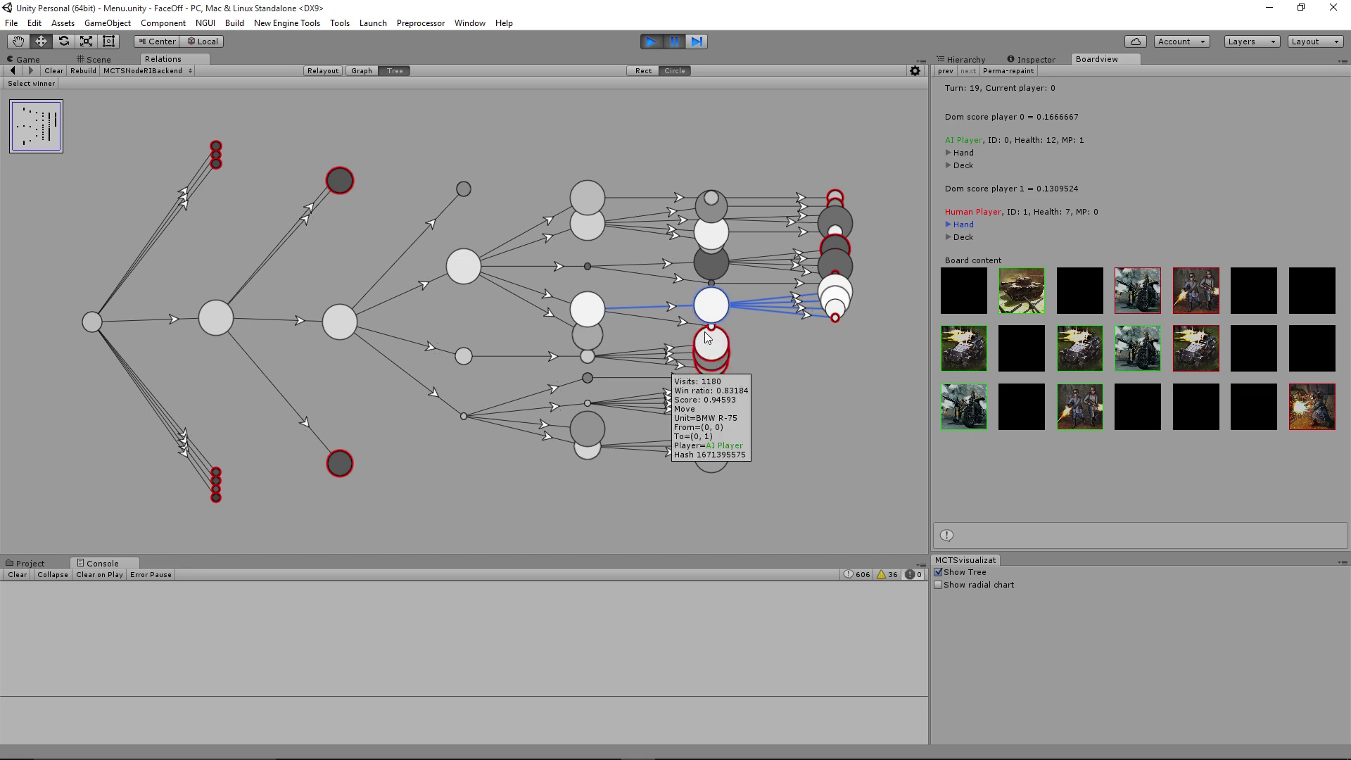
- Expand the folded BMW R-75 move node from (0, 0) to (0, 1) in the tree
left_click(709, 337)
right_click(710, 337)
left_click(722, 348)
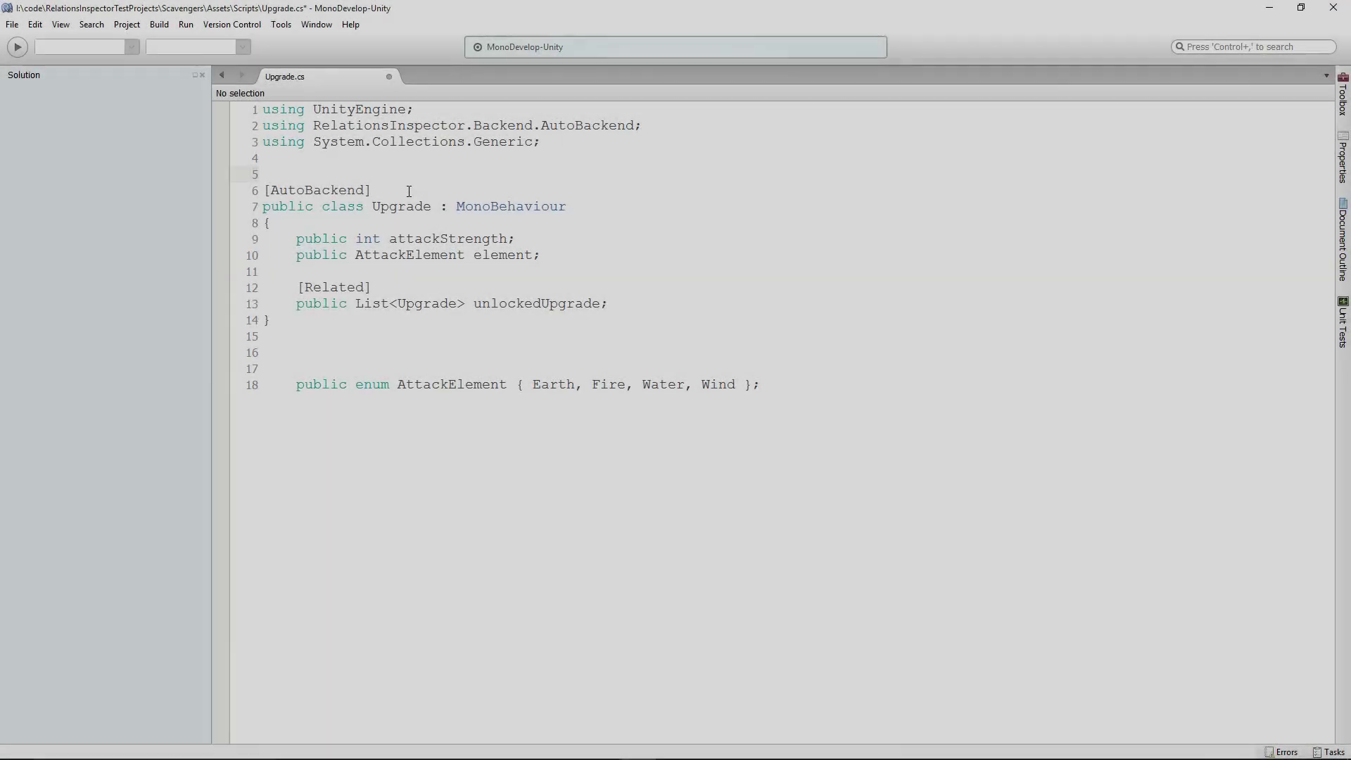
- Highlight the [AutoBackend] attribute and the [Related] attribute of the Upgrade class in Upgrade.cs in MonoDevelop
left_click_drag(409, 191, 252, 191)
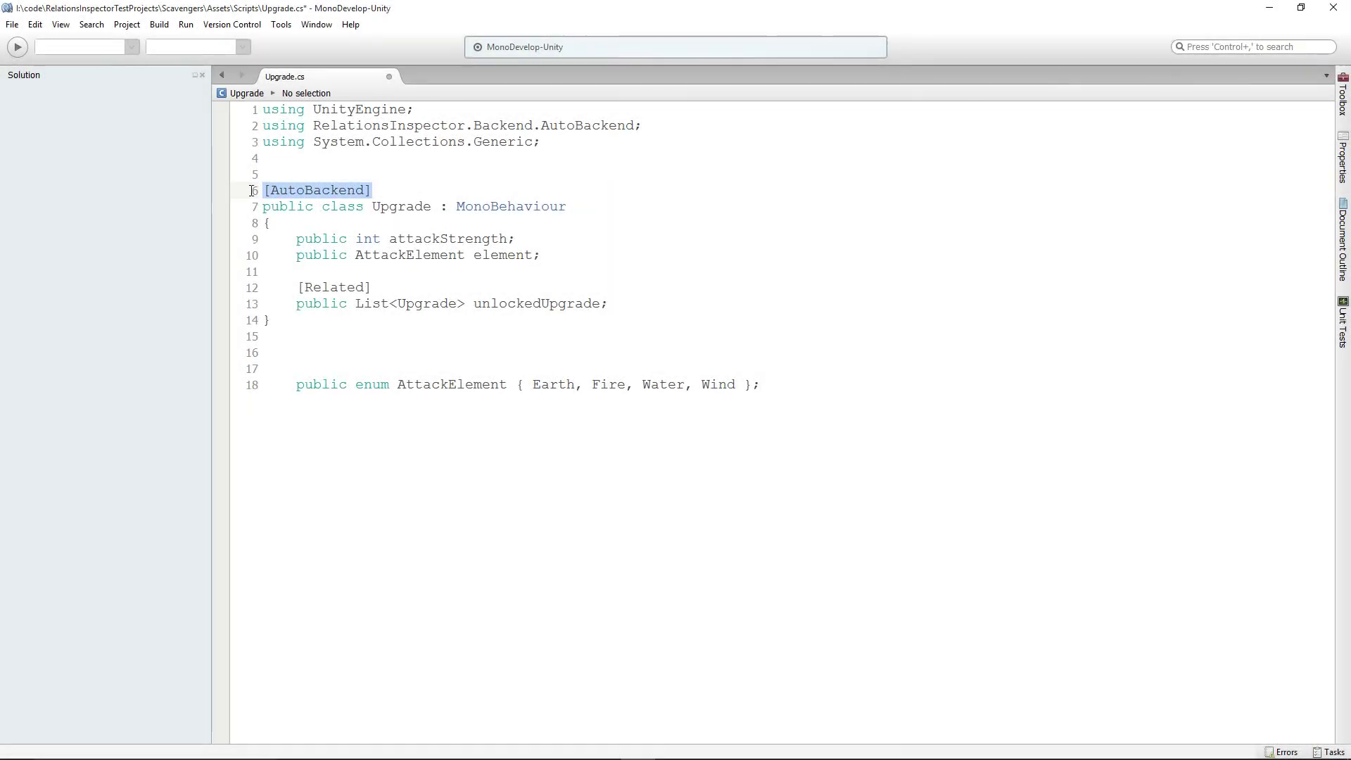
left_click_drag(384, 288, 304, 289)
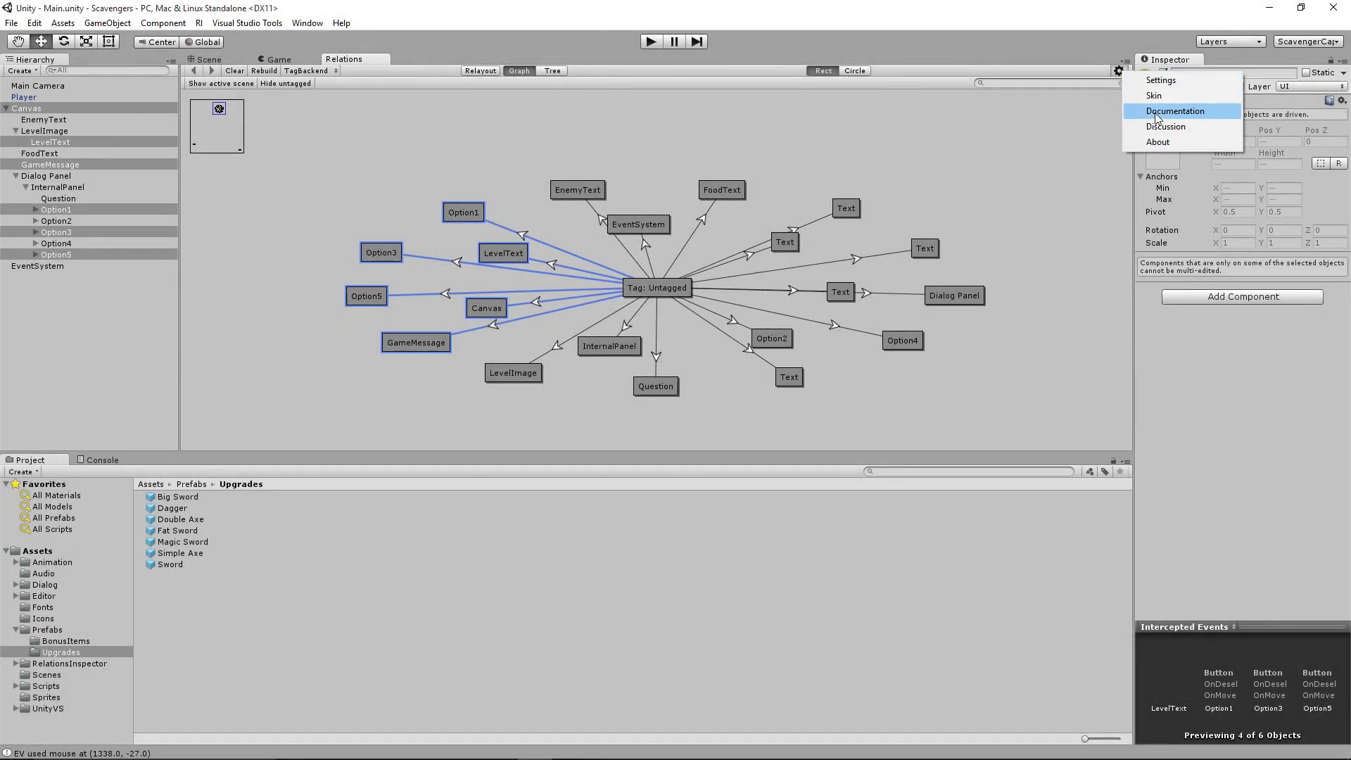
- Open the Relations Inspector documentation from Unity and view the wiki pages Backend development, IGraphBackend members and Relations inspector manual
left_click(1174, 111)
left_click(992, 346)
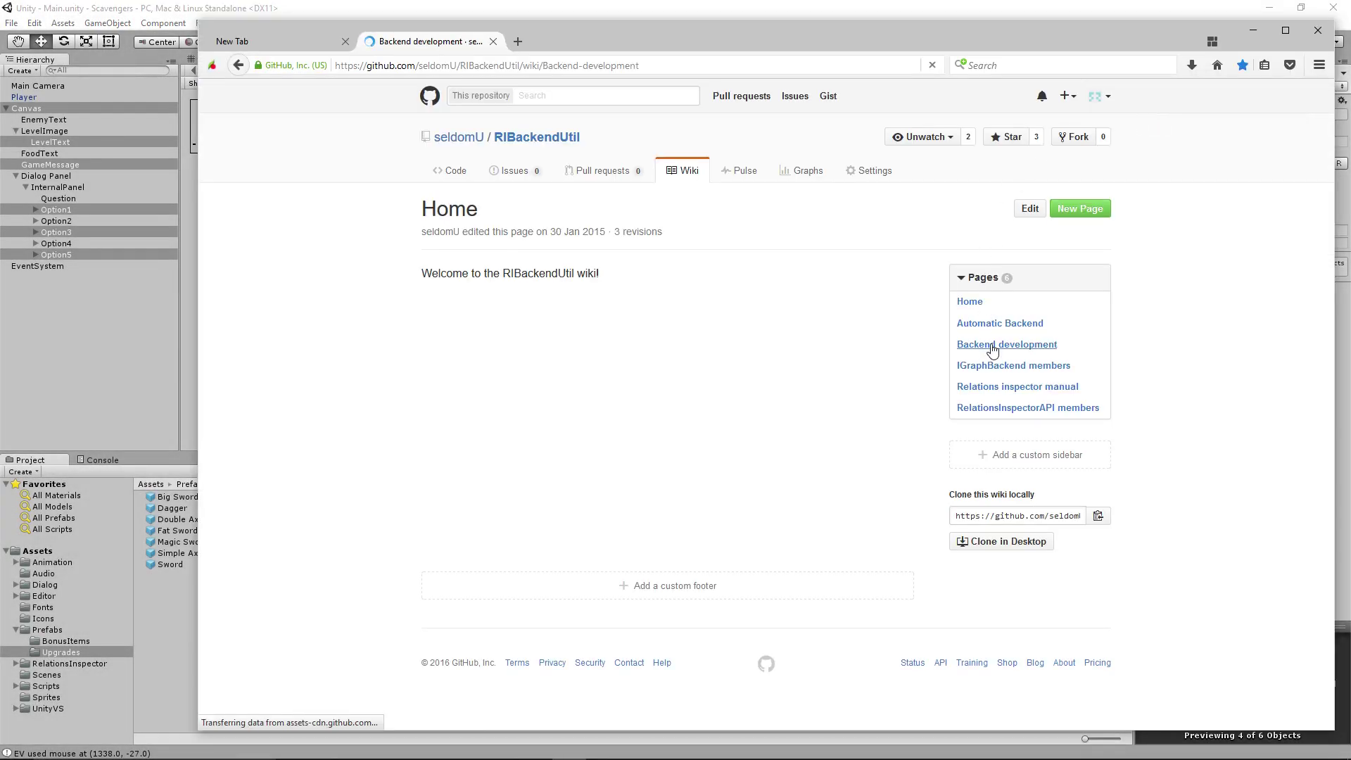
left_click(996, 371)
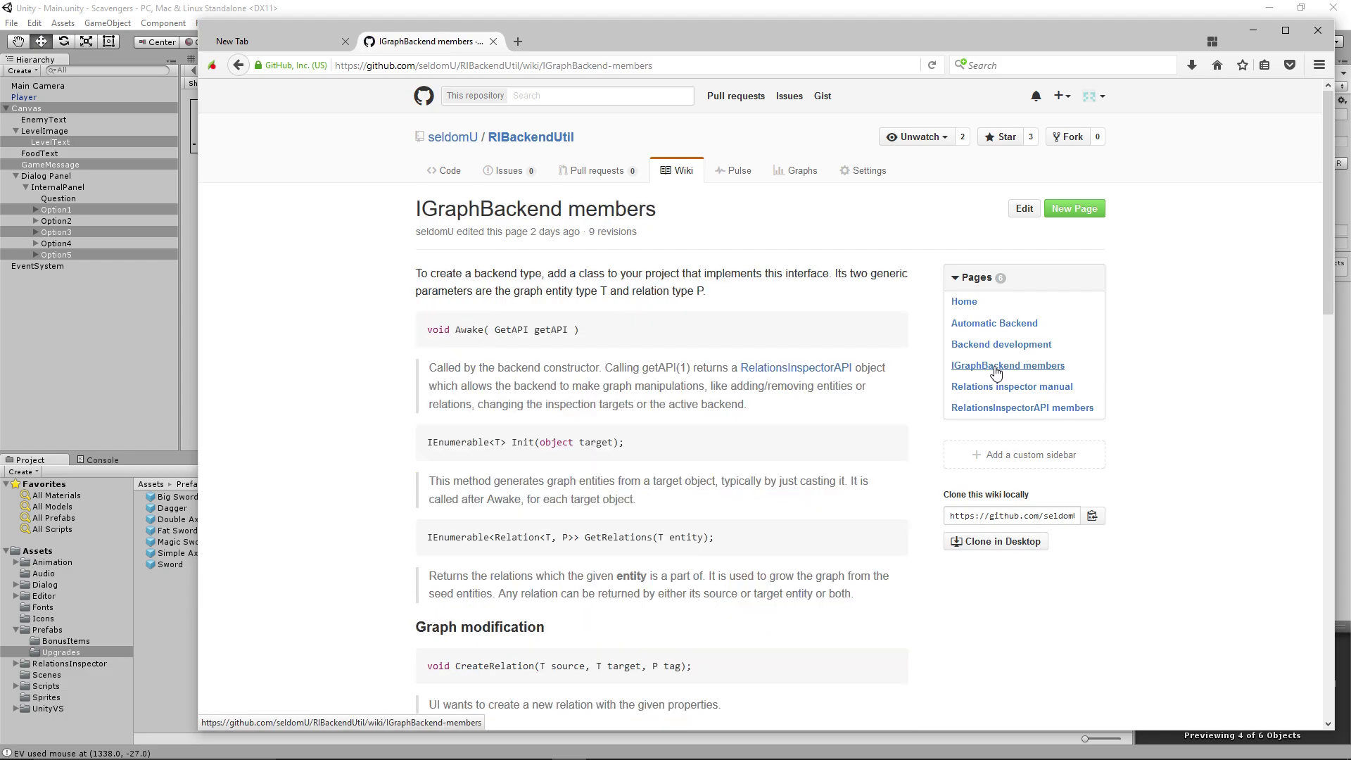
left_click(993, 387)
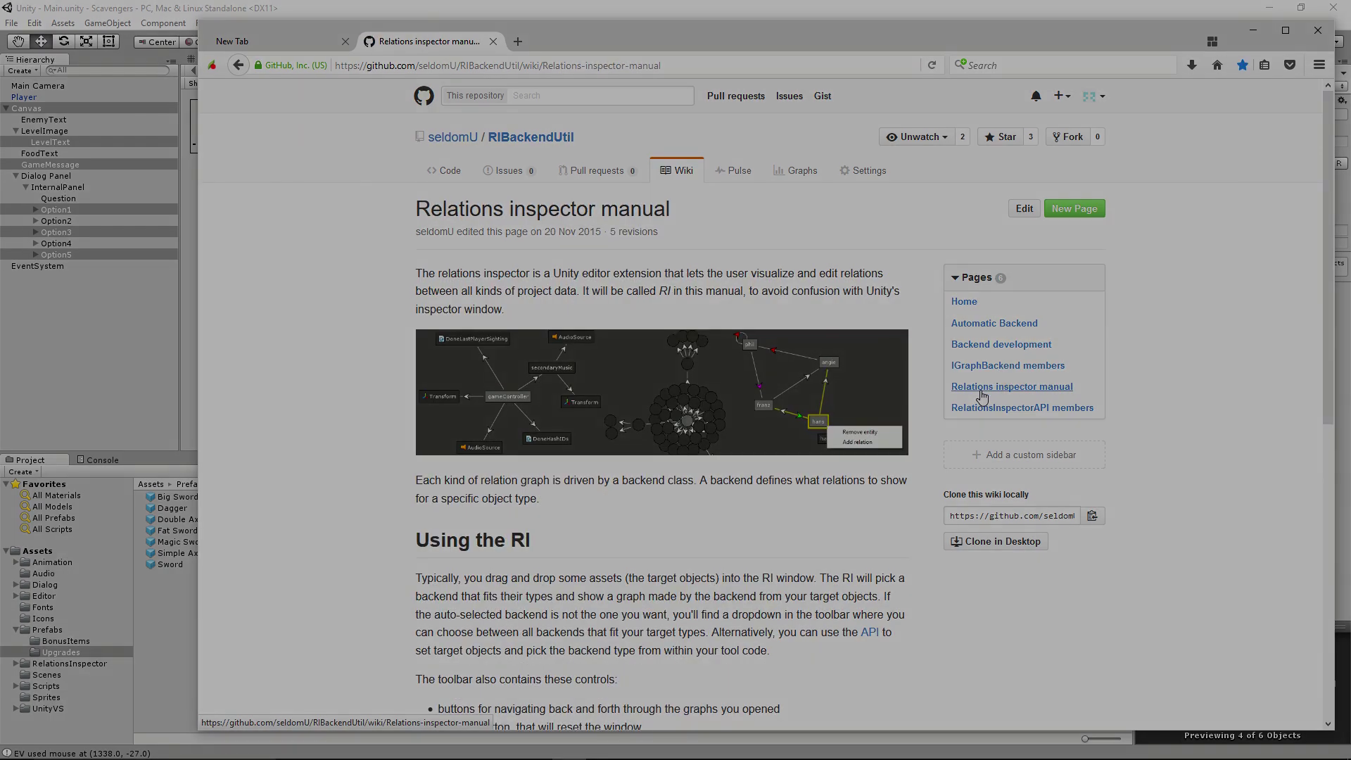